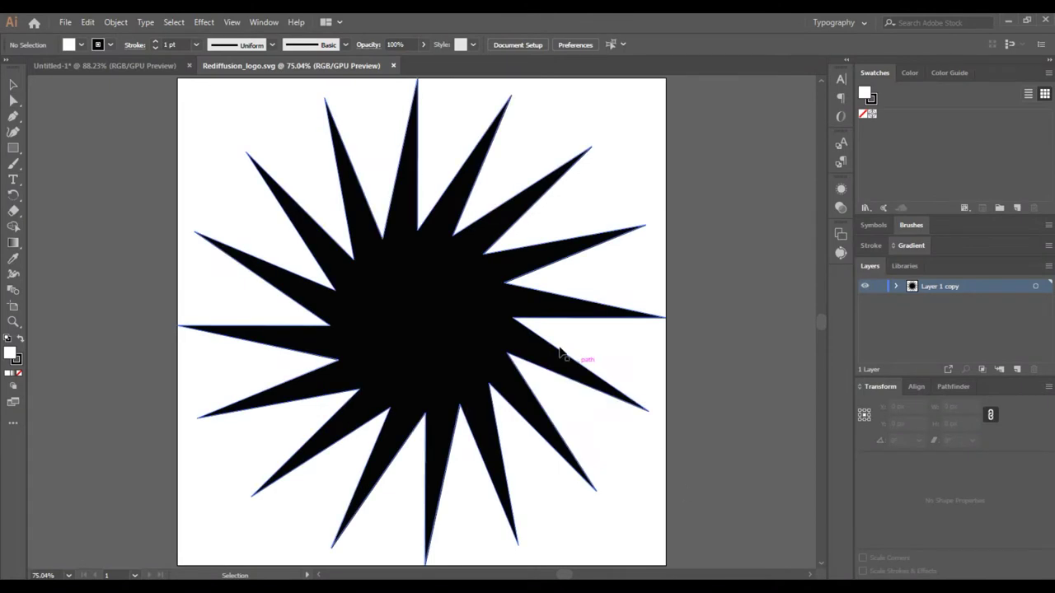
Copy the starburst artwork from Rediffusion_logo.svg and paste it into the Untitled-1 document
right_click(399, 191)
right_click(386, 302)
click(613, 12)
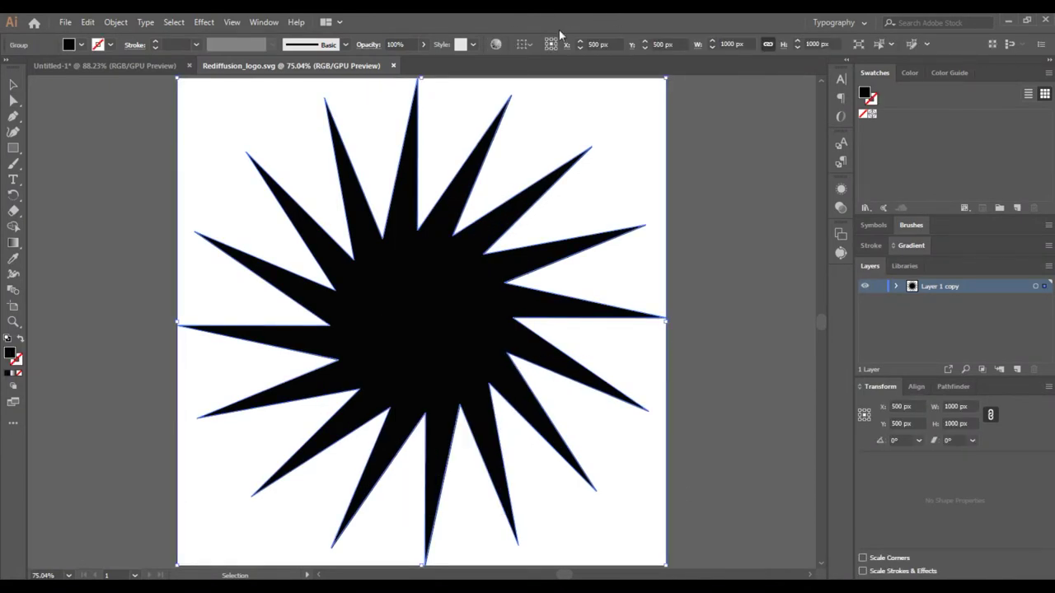
click(143, 65)
key(ctrl+v)
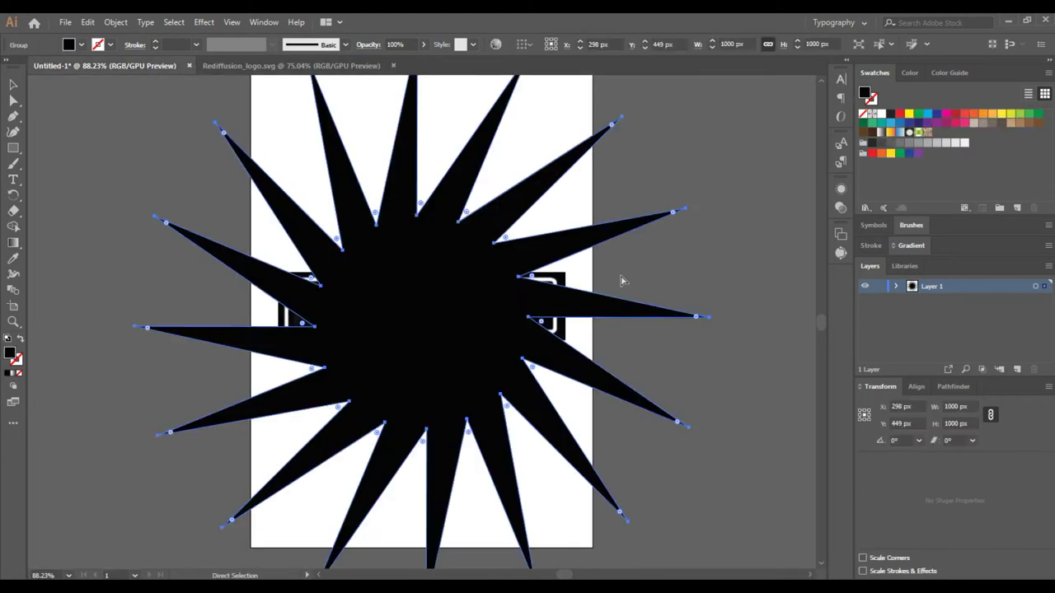
Scale the pasted starburst down to about 115 px wide, over the left end of the sign image
drag(707, 320, 328, 310)
key(z)
click(350, 284)
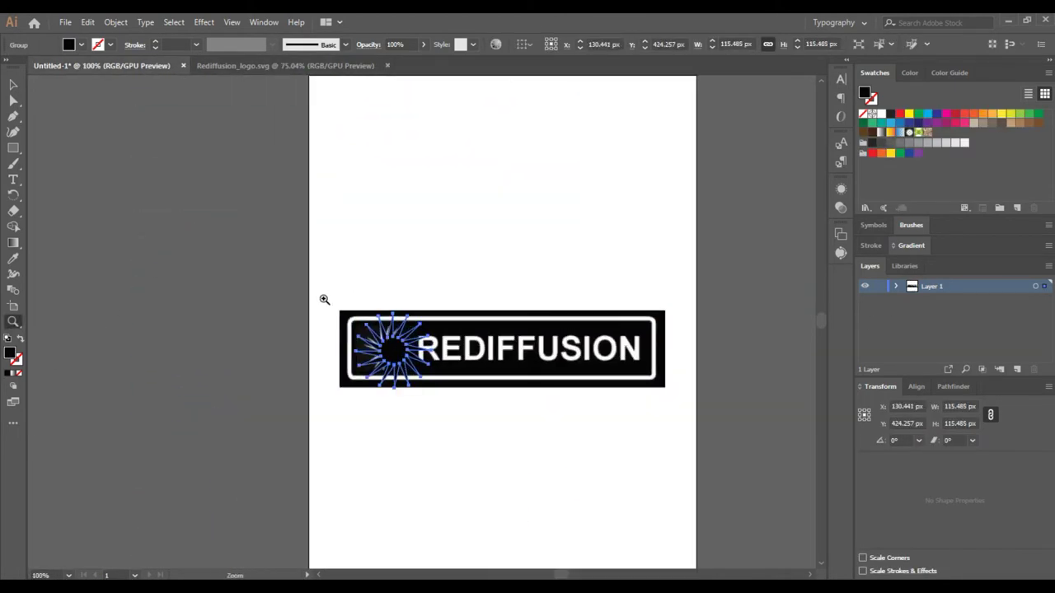
click(379, 332)
click(379, 332)
click(469, 328)
click(537, 320)
click(952, 386)
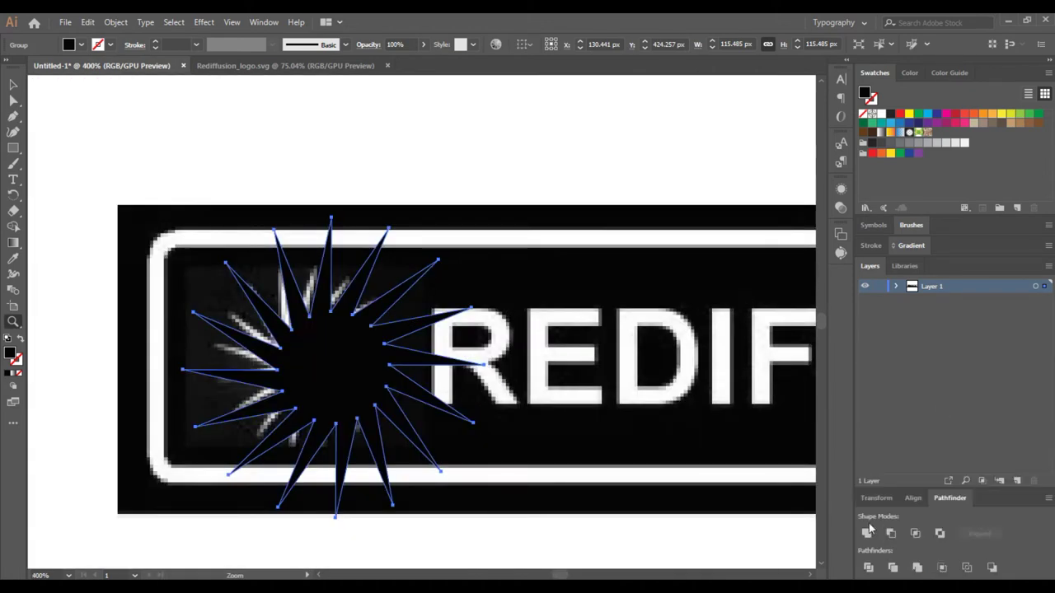
Shrink the starburst to about 50 px wide and move it off the sign, just above its star
click(14, 85)
drag(485, 212, 318, 388)
drag(229, 457, 342, 149)
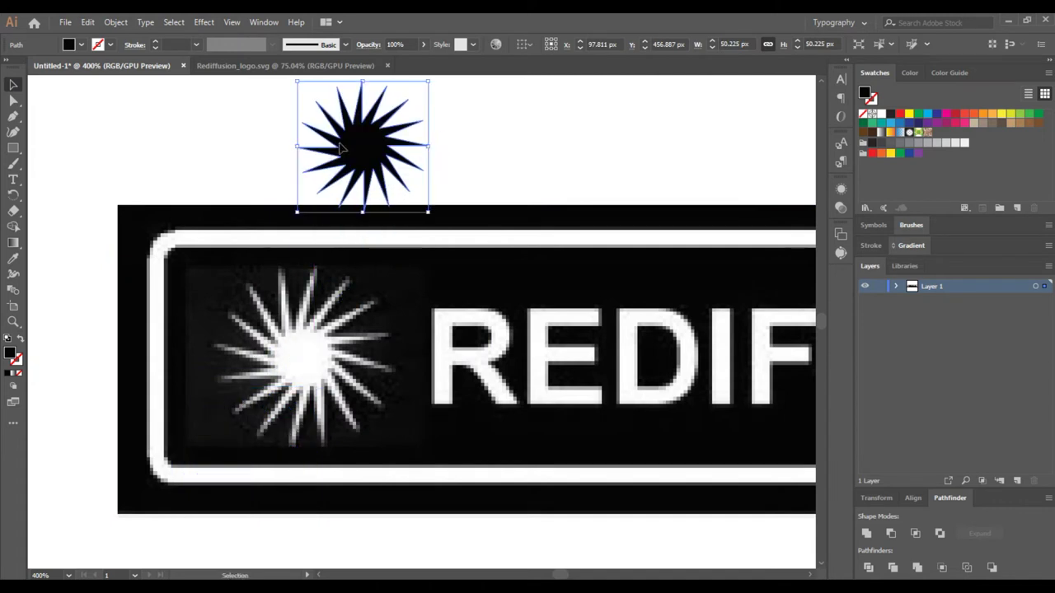
Draw an unfilled guide circle that encloses the star on the sign image
click(15, 146)
click(74, 172)
mouse_move(319, 265)
mouse_down()
mouse_move(267, 318)
mouse_move(213, 346)
mouse_up()
click(21, 341)
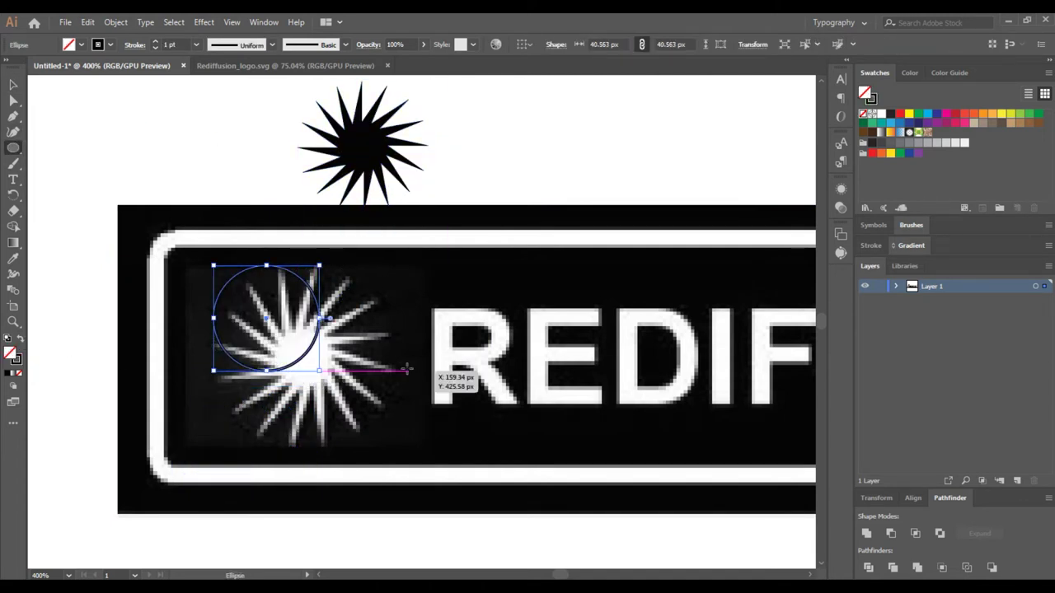
drag(319, 372, 419, 448)
Move the starburst onto the sign's star, enlarge it to about 70 px wide and rotate it to match the rays
click(13, 85)
drag(365, 151, 304, 352)
drag(306, 282, 309, 266)
drag(228, 412, 210, 430)
drag(380, 434, 395, 451)
drag(401, 266, 414, 285)
Apply Unite to the starburst and delete the guide circle around it
click(866, 533)
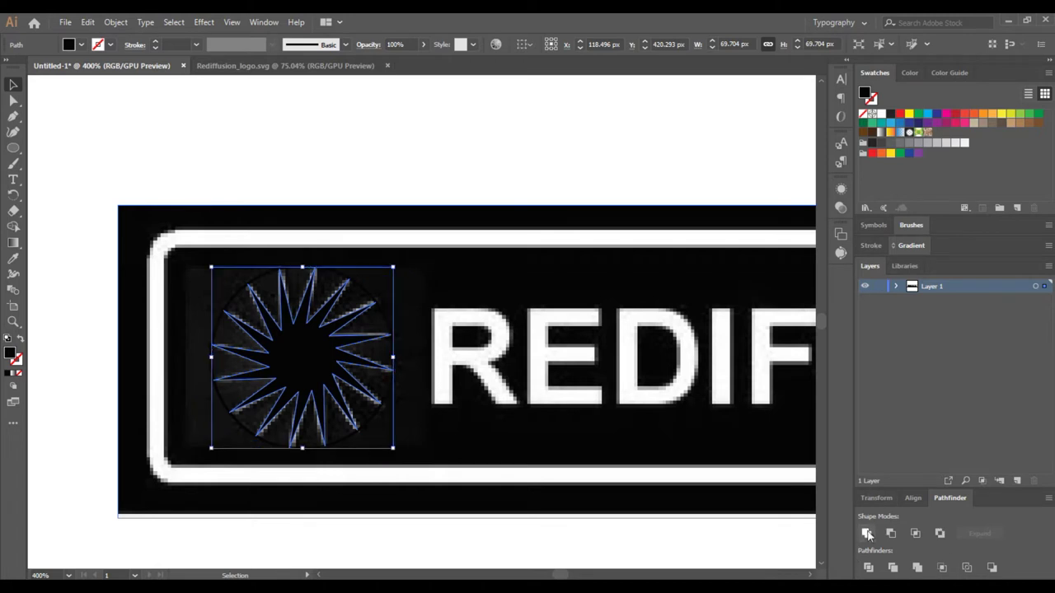
click(338, 274)
key(Delete)
Add the text REDIFFUSION and place it on the blank area above the sign
click(810, 575)
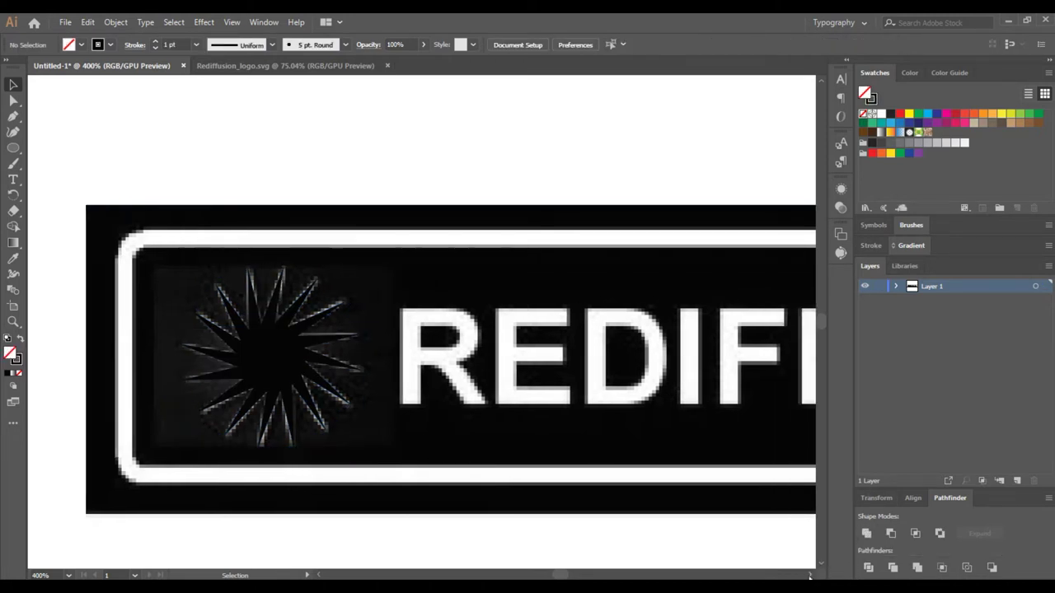
scroll(810, 576, right, 5)
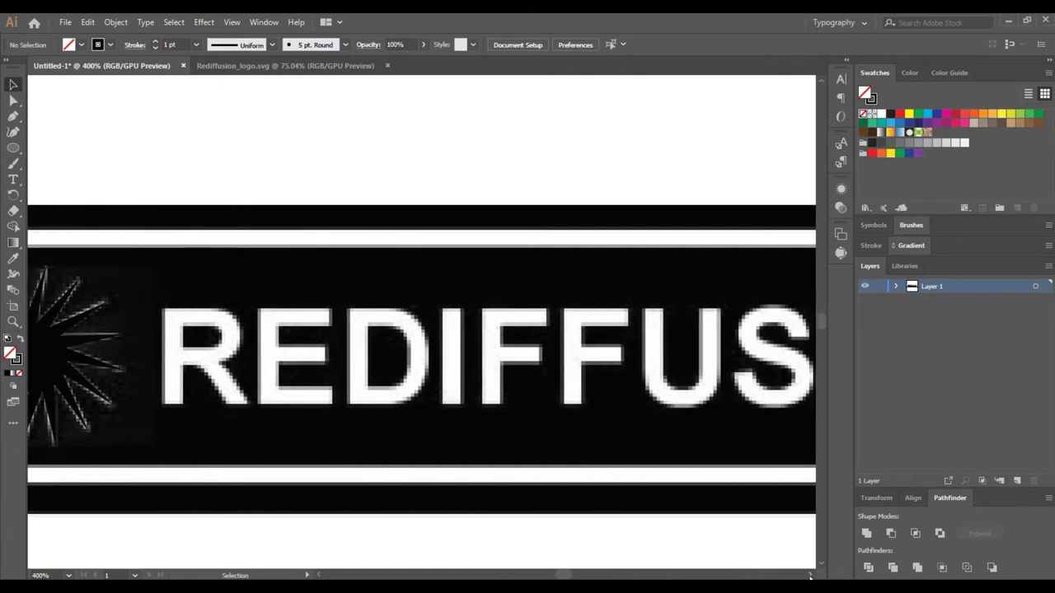
key(ctrl+plus)
key(ctrl+minus)
key(ctrl+minus)
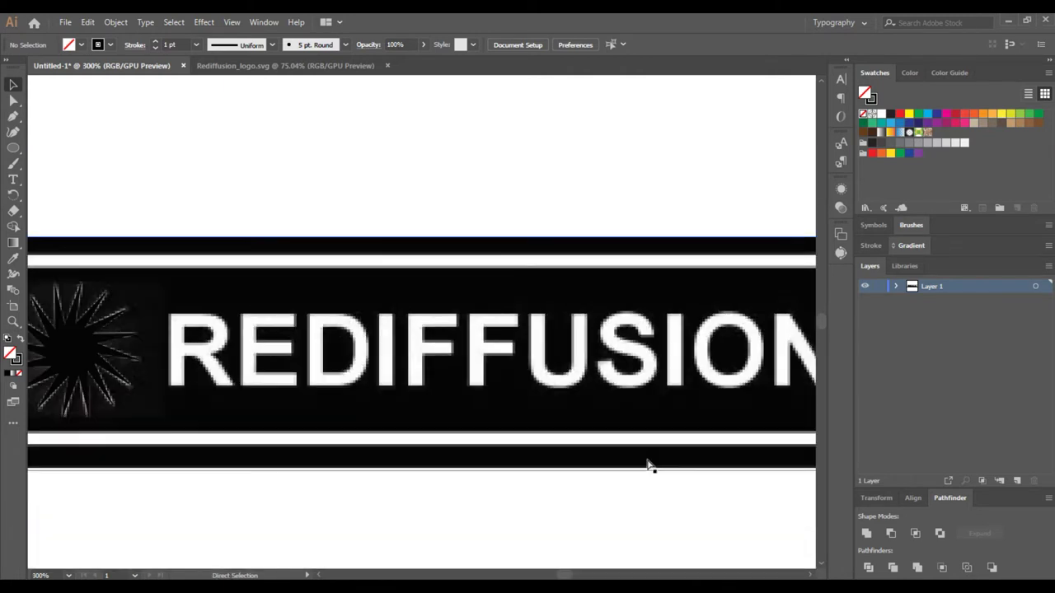
scroll(810, 576, right, 3)
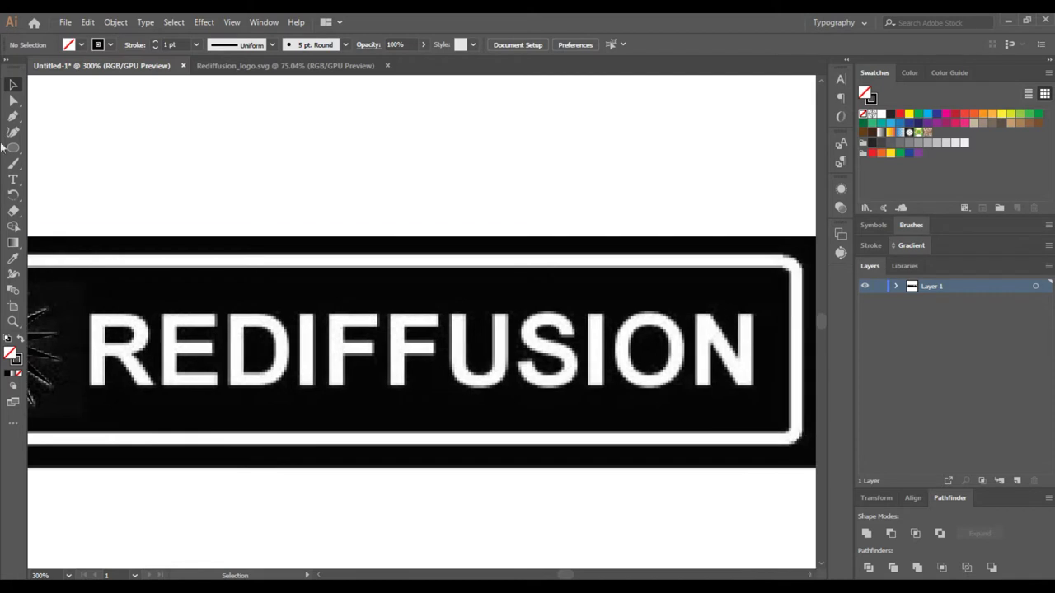
click(100, 272)
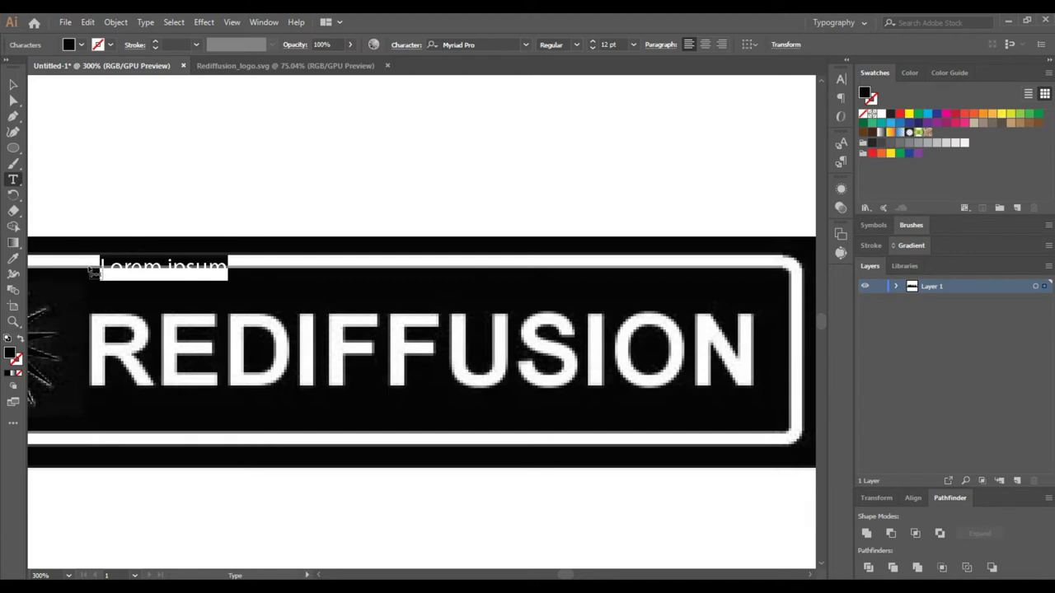
text(P)
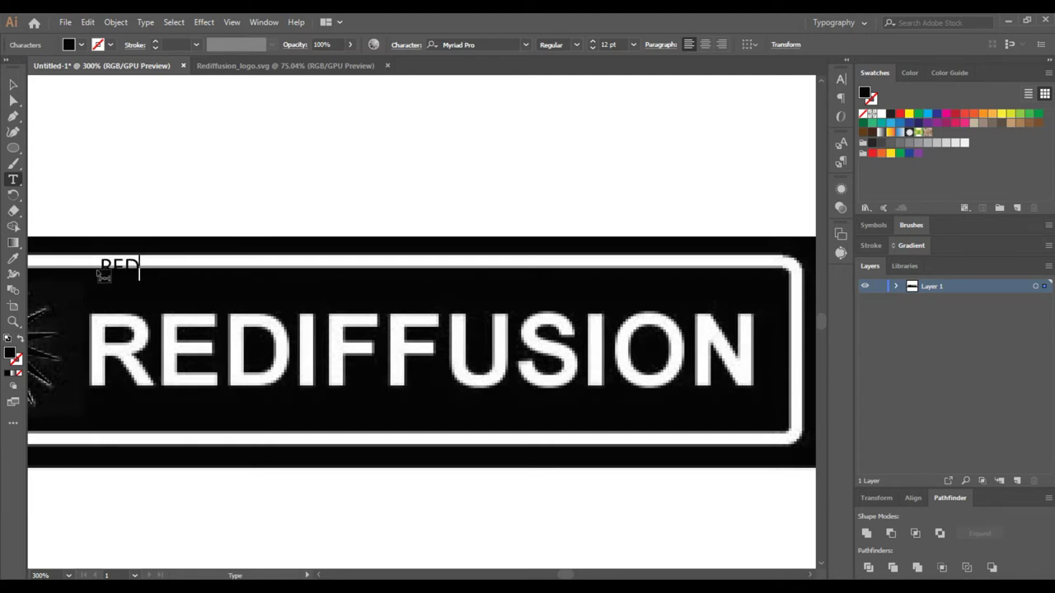
text(EDIFFUSION)
key(Escape)
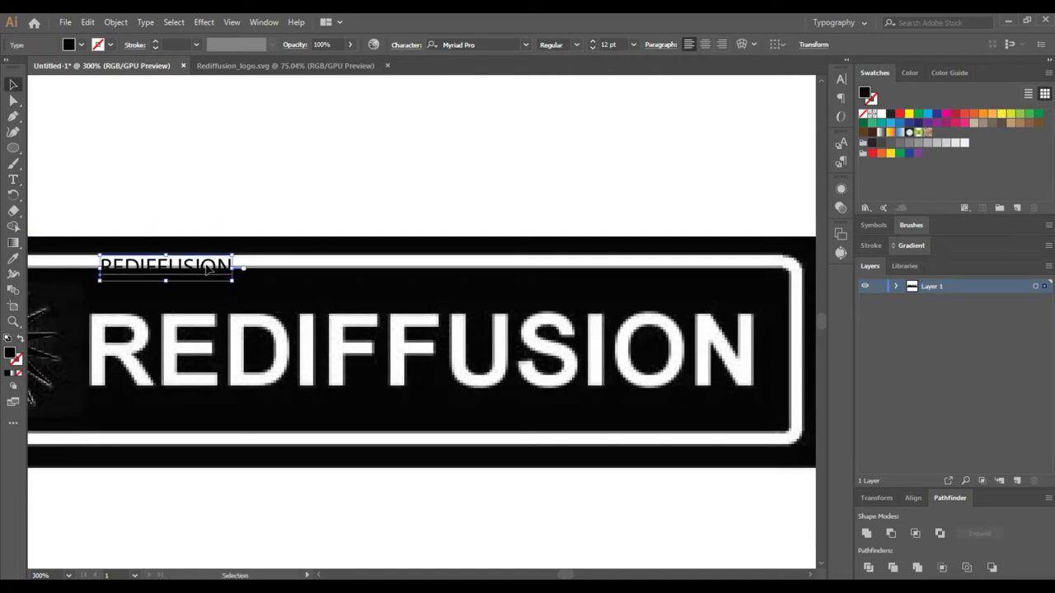
drag(208, 269, 291, 168)
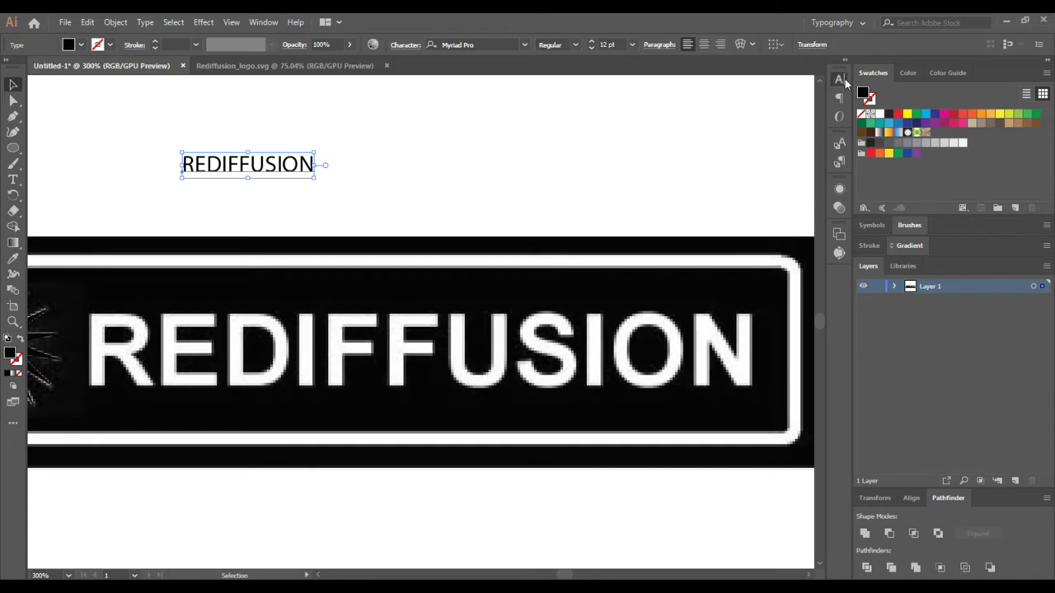
Set the REDIFFUSION text's font to Arial Bold
click(841, 80)
click(816, 97)
scroll(793, 330, down, 4)
scroll(793, 330, up, 2)
click(745, 368)
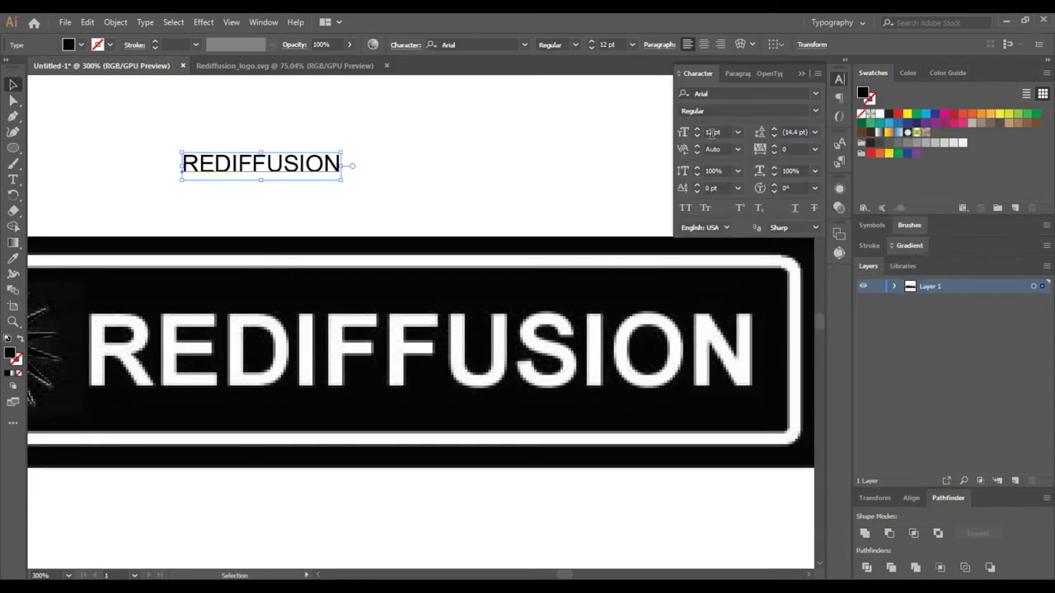
click(814, 111)
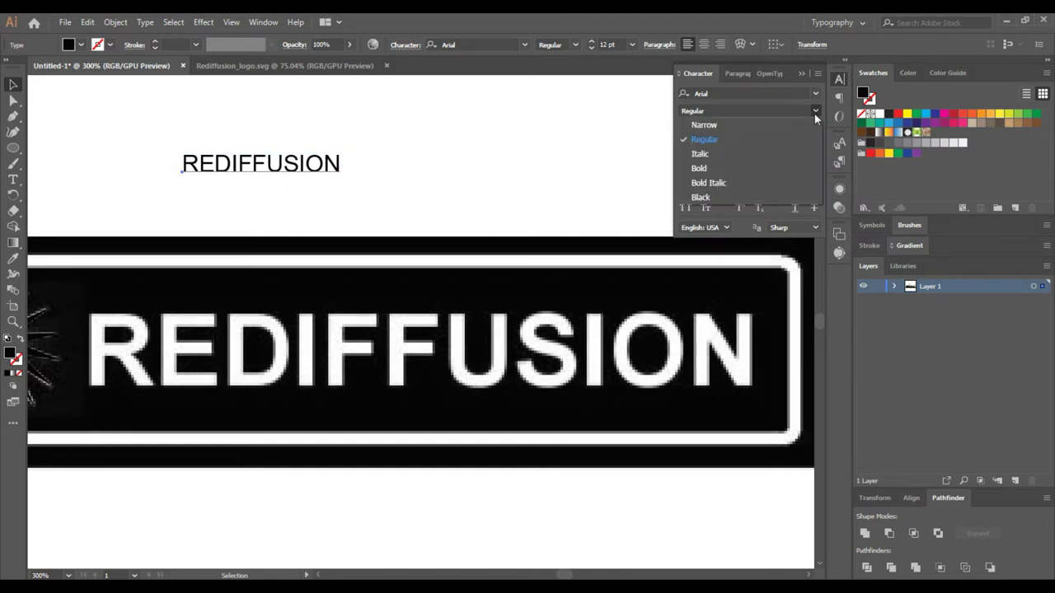
click(726, 163)
Duplicate the REDIFFUSION text onto the sign and convert the copy to outlines
key(ctrl+c)
key(ctrl+f)
drag(291, 168, 285, 274)
right_click(296, 269)
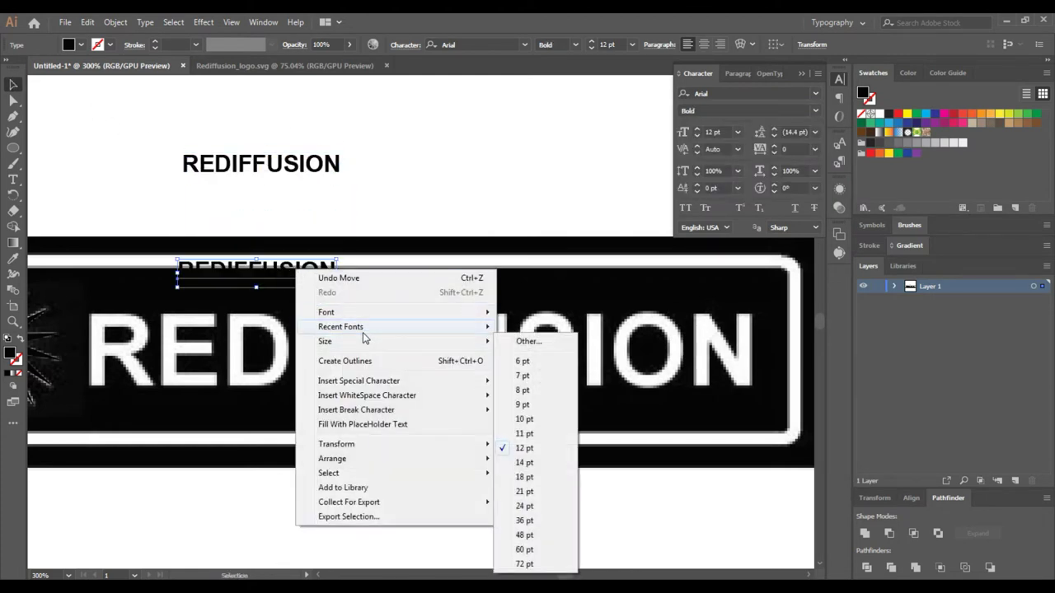
click(344, 361)
Enlarge the outlined word to about 344 px wide and nudge it right until its last letters cover the sign's lettering
drag(287, 272, 544, 396)
key(shift+Right)
key(shift+Right)
key(shift+Right)
key(shift+Right)
key(shift+Right)
key(shift+Right)
key(shift+Right)
key(shift+Right)
key(shift+Right)
key(shift+Right)
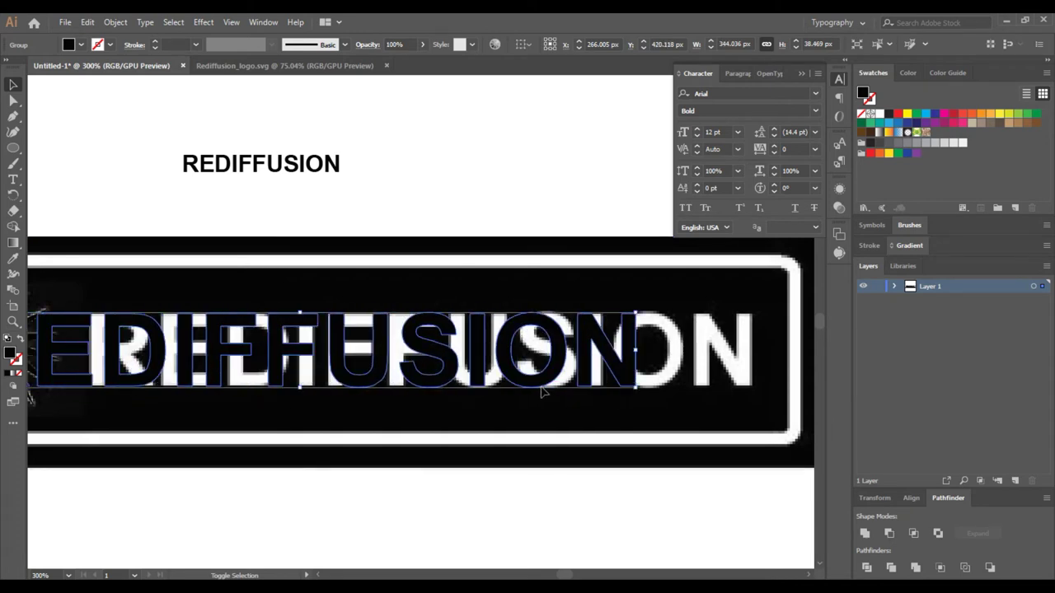
key(Right)
key(Right)
key(Right)
key(Right)
key(Right)
key(Right)
key(Right)
key(Right)
key(shift+Right)
key(shift+Right)
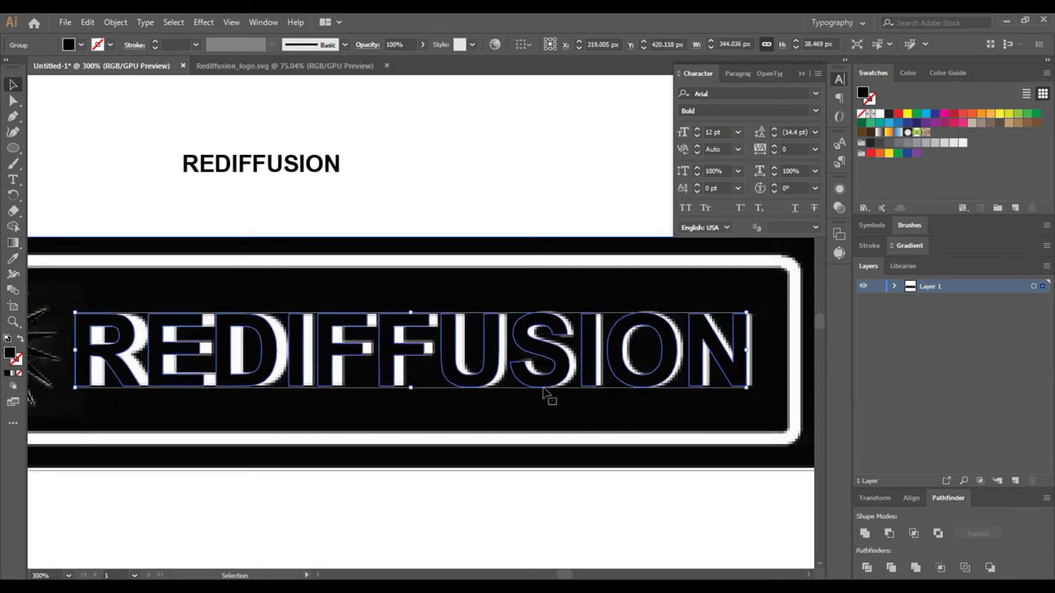
key(Left)
key(Right)
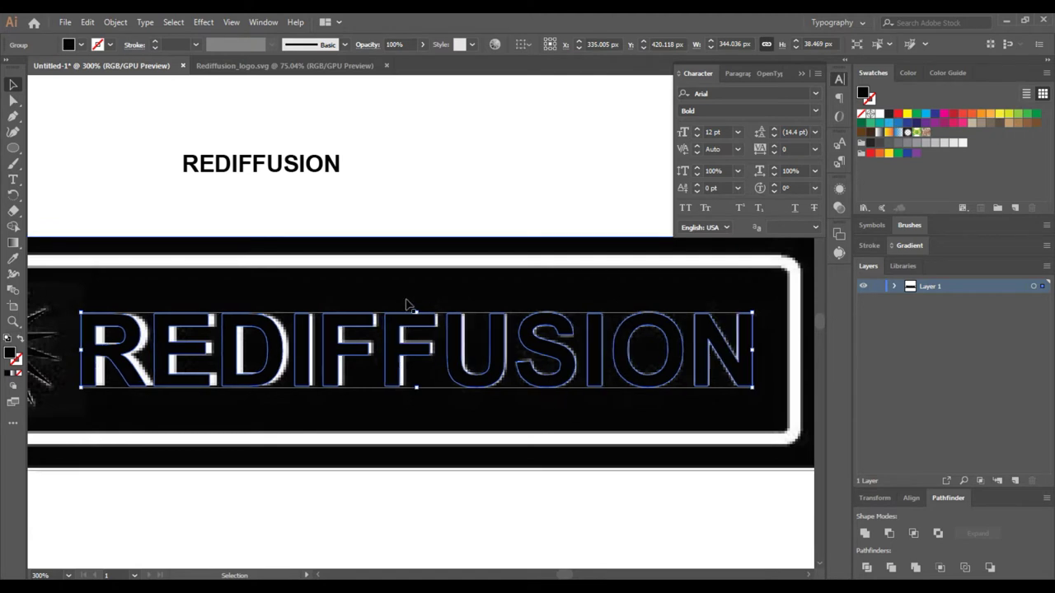
Ungroup the outlined letters and distribute their horizontal spacing evenly
right_click(136, 338)
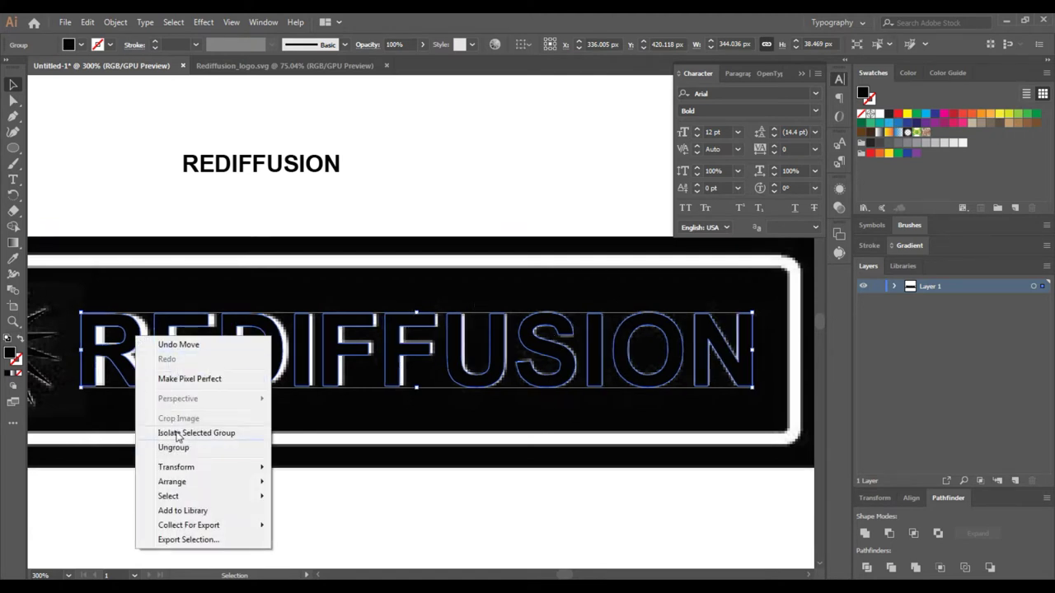
click(173, 448)
click(906, 497)
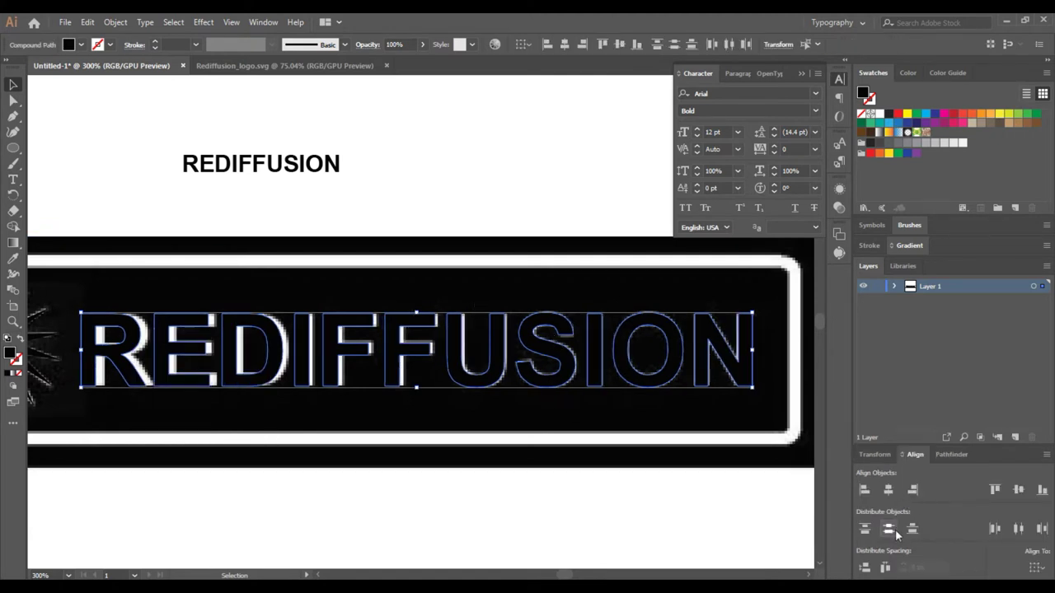
click(884, 569)
Nudge the outlined letter R right to line up with the sign's R
click(183, 298)
click(146, 331)
key(Right)
key(Right)
key(Right)
key(Right)
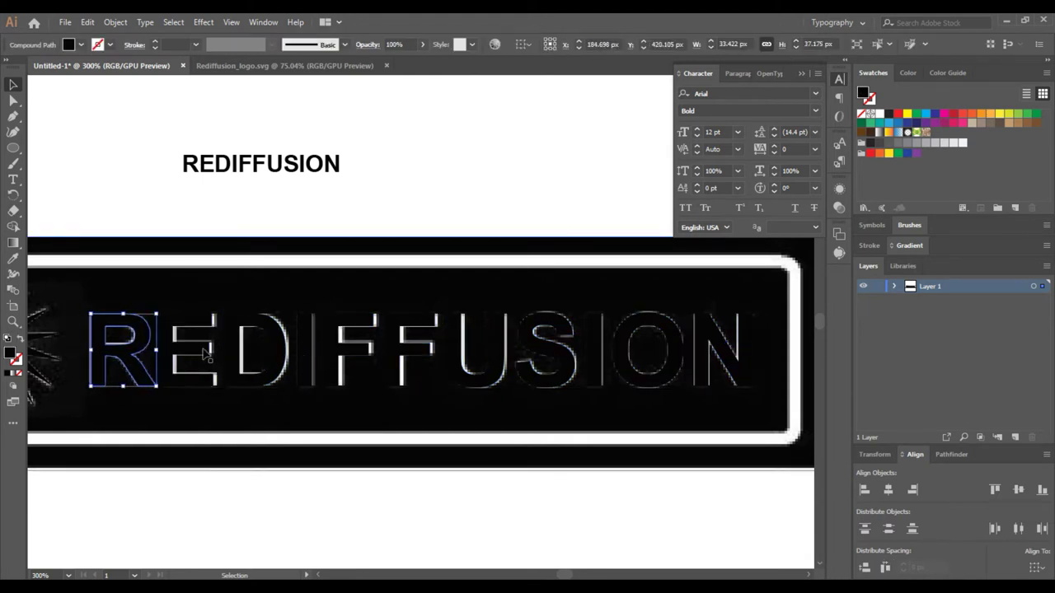
Lock the sign image in Layer 1 at its original position
drag(154, 352, 113, 352)
drag(115, 284, 305, 384)
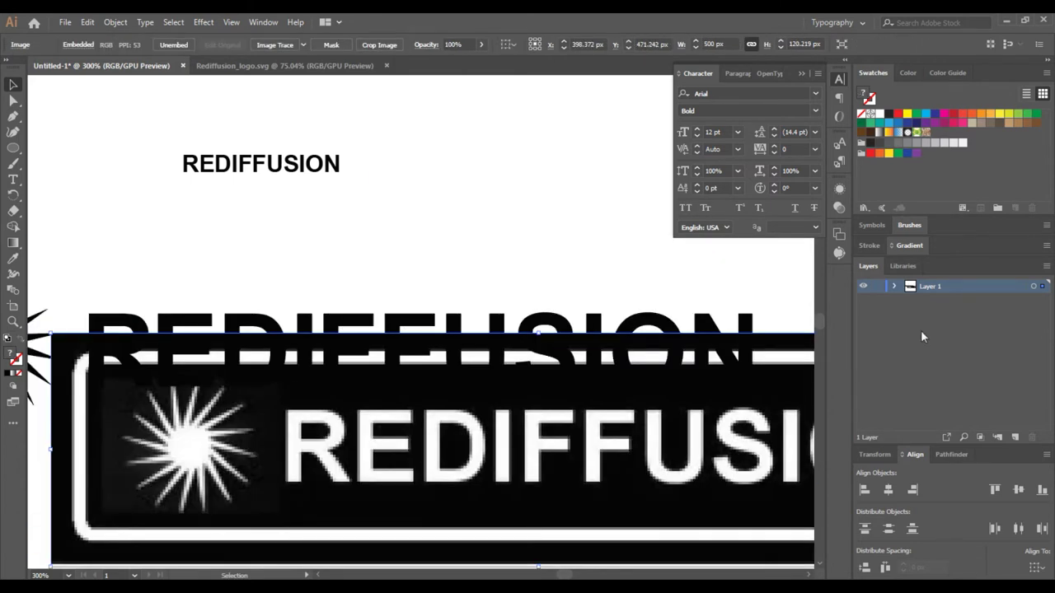
click(894, 286)
click(877, 424)
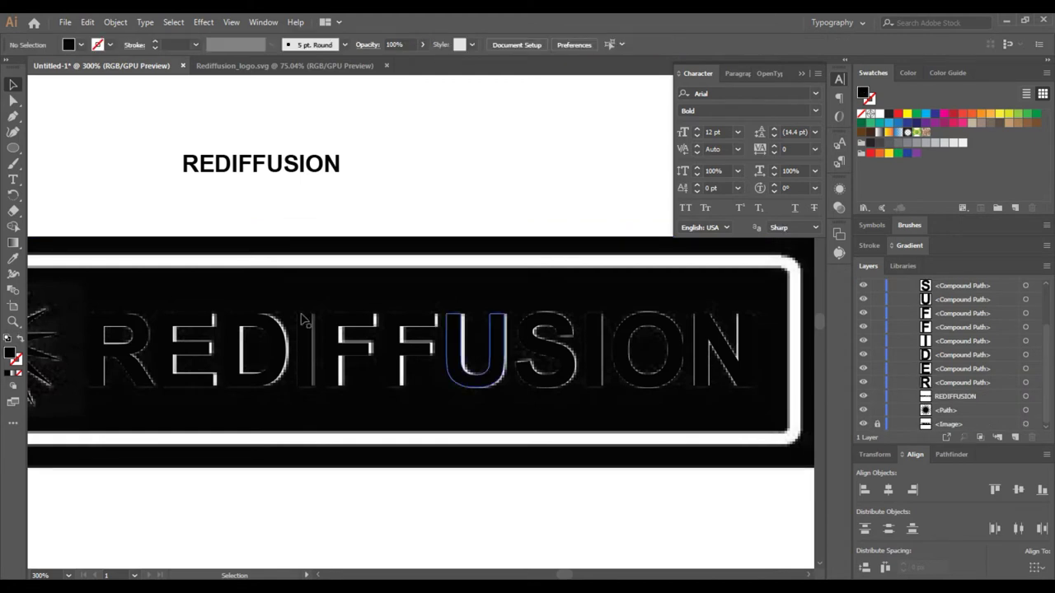
Distribute all the outlined letters evenly across the word and group them
drag(116, 284, 741, 420)
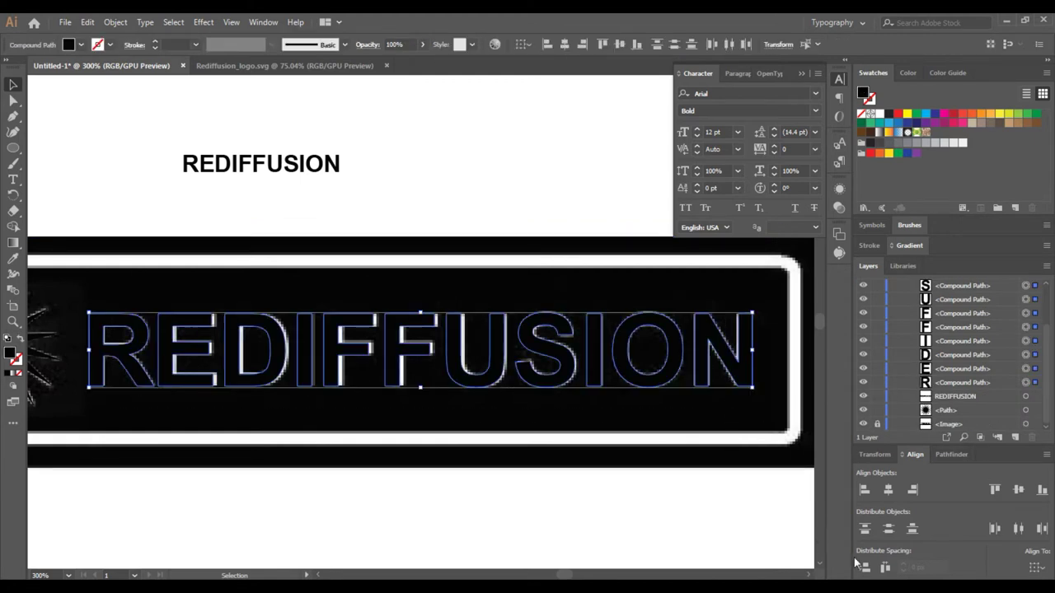
click(950, 454)
key(ctrl+g)
Try to shift the grouped letters slightly left over the sign's lettering
click(459, 456)
click(192, 353)
key(ctrl+z)
click(227, 373)
drag(198, 365, 195, 366)
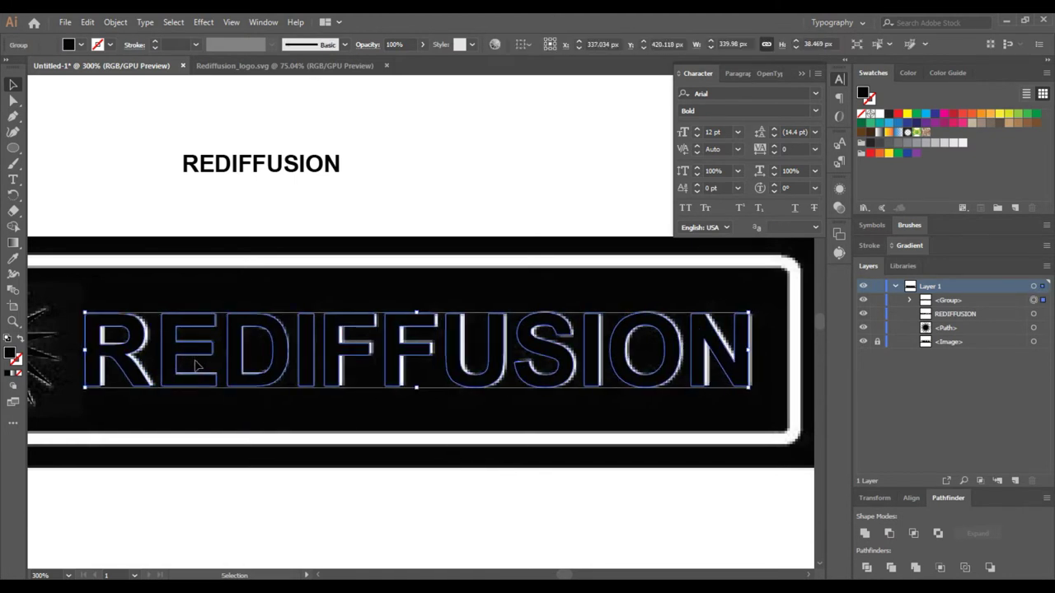
click(549, 429)
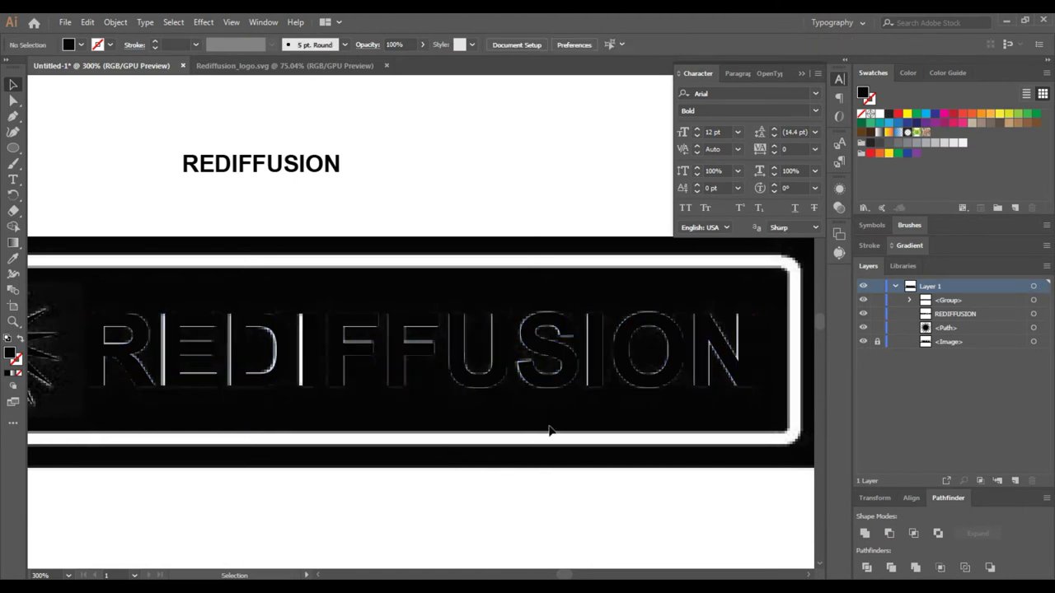
Nudge the letters E, I and D within the group left to cover the sign's matching letters
key(a)
click(186, 351)
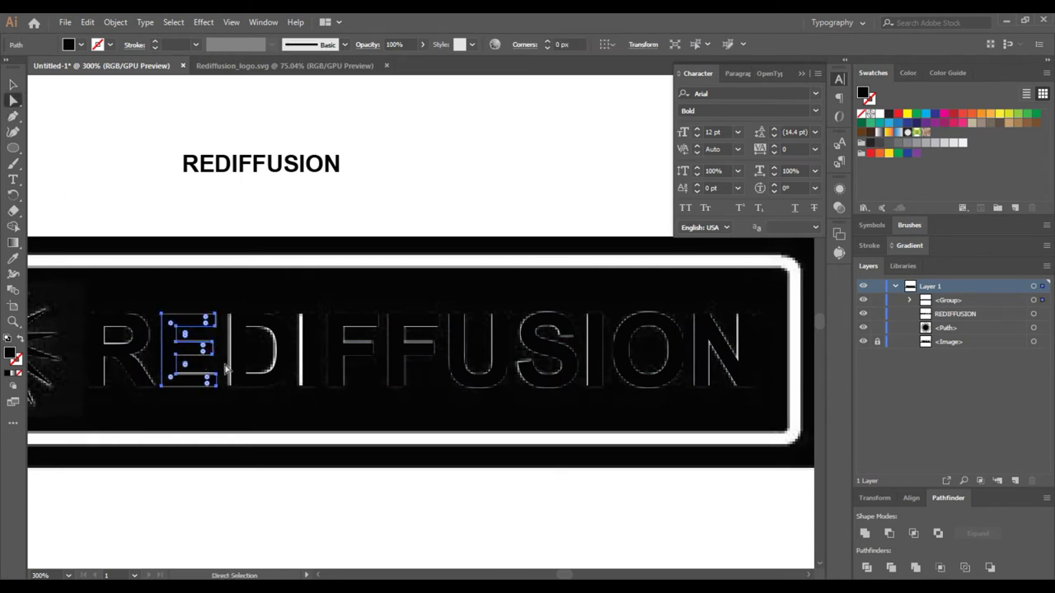
click(306, 367)
click(283, 362)
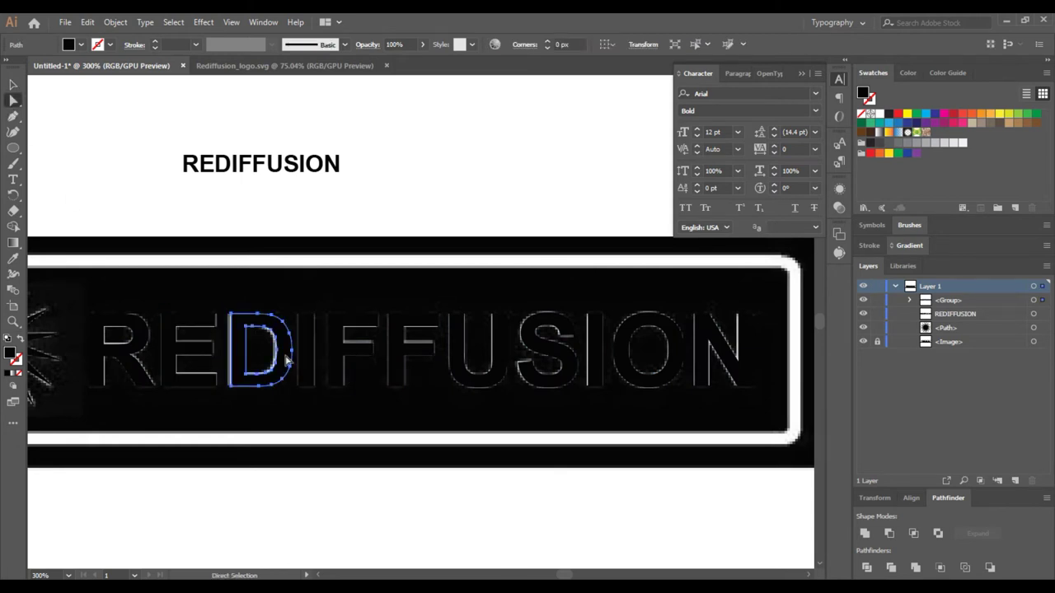
click(463, 399)
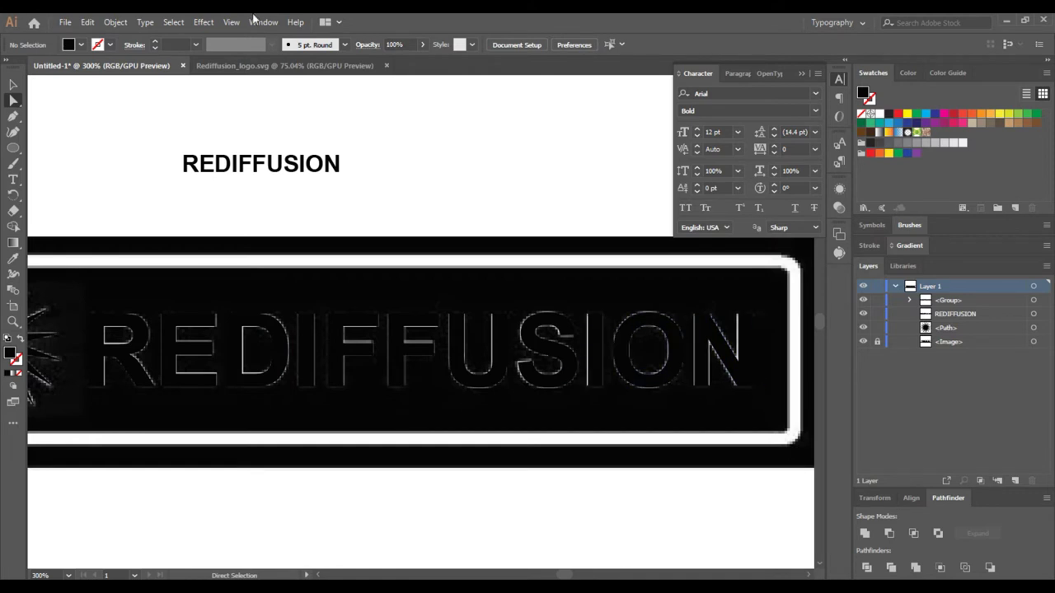
Delete the live REDIFFUSION text above the sign
click(1034, 315)
click(1033, 315)
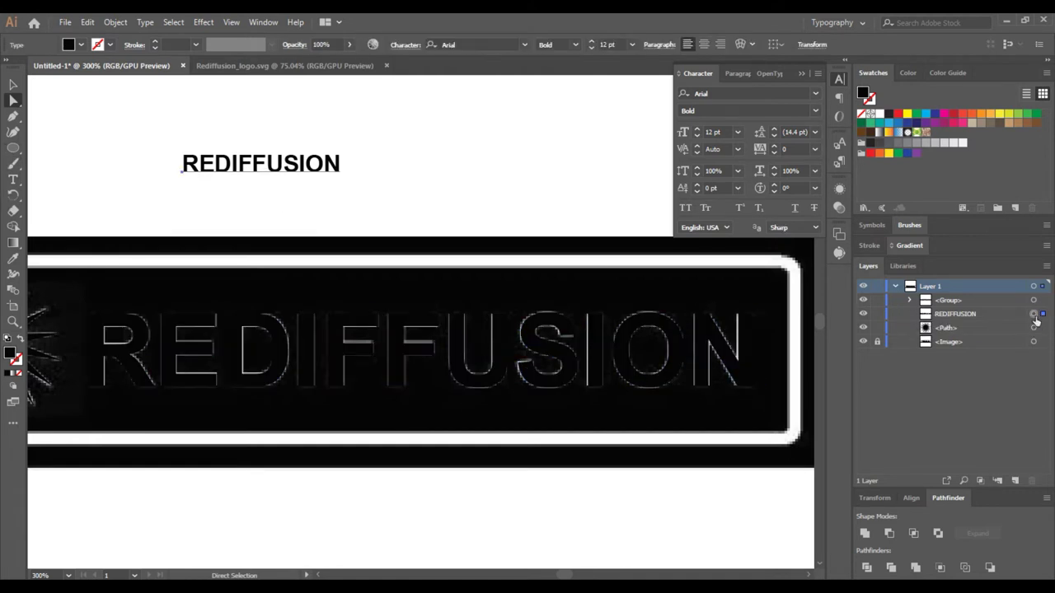
key(Delete)
Select the starburst path together with the lettering group and show the alignment options
click(1034, 315)
shift+click(1034, 300)
click(909, 498)
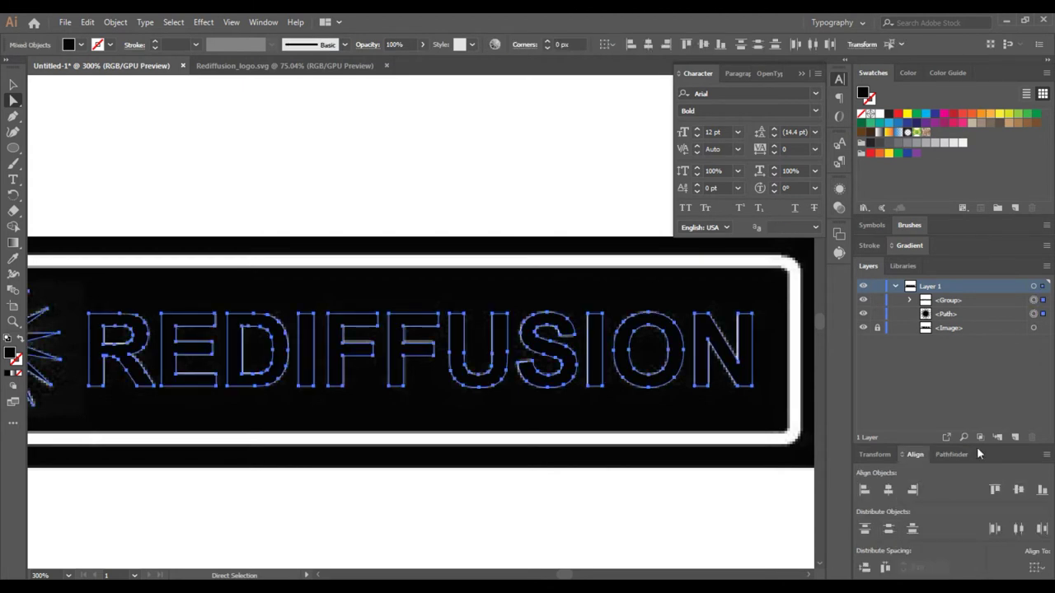
Draw a rectangle about 221 by 92 px over the starburst end of the sign, aligning its edges with the white border
click(14, 147)
click(54, 146)
drag(314, 261, 160, 439)
drag(163, 350, 52, 347)
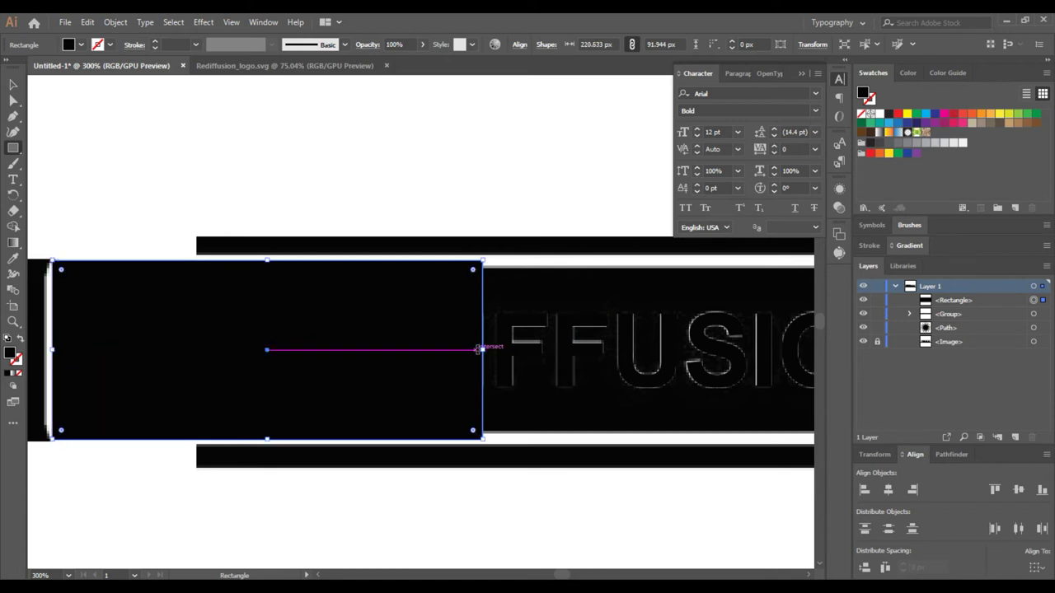
Swap the rectangle's fill and stroke, and stretch it to about 467 px wide to reach the border's far end
click(20, 338)
click(13, 84)
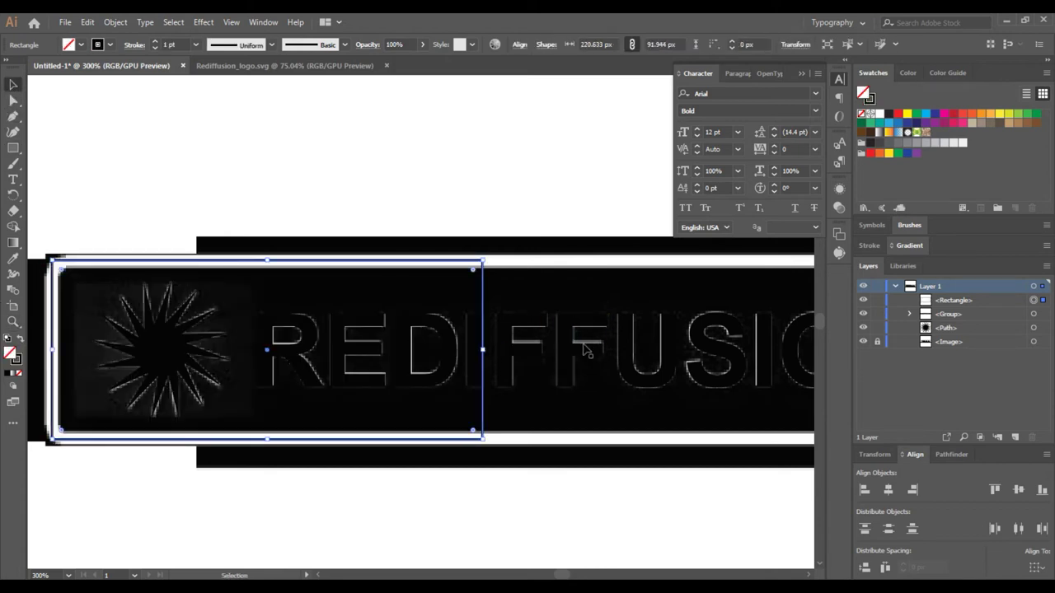
drag(482, 347, 774, 351)
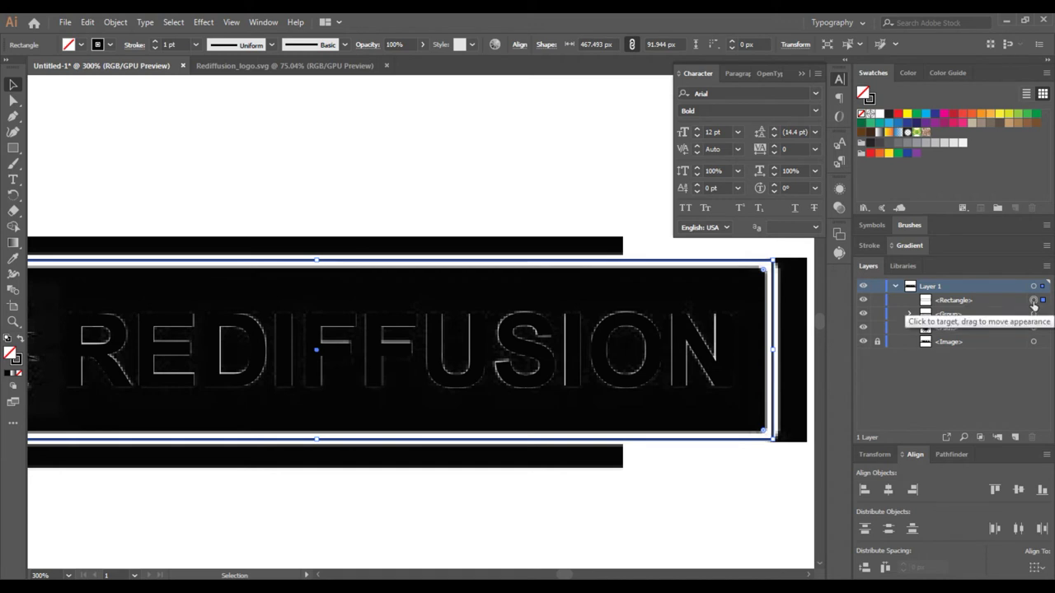
key(ctrl+f)
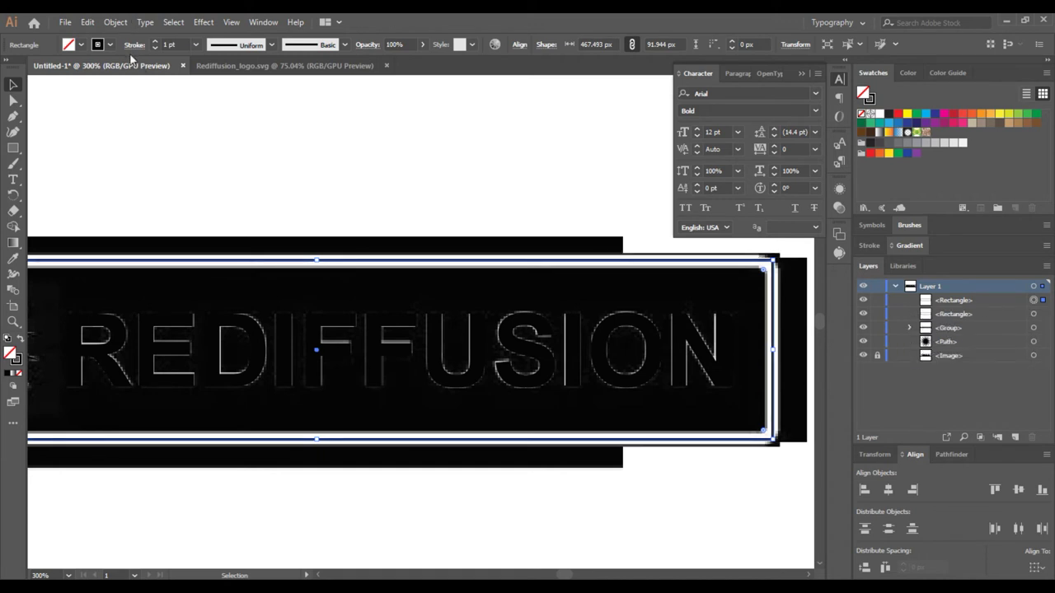
key(ctrl+z)
click(88, 21)
mouse_move(143, 258)
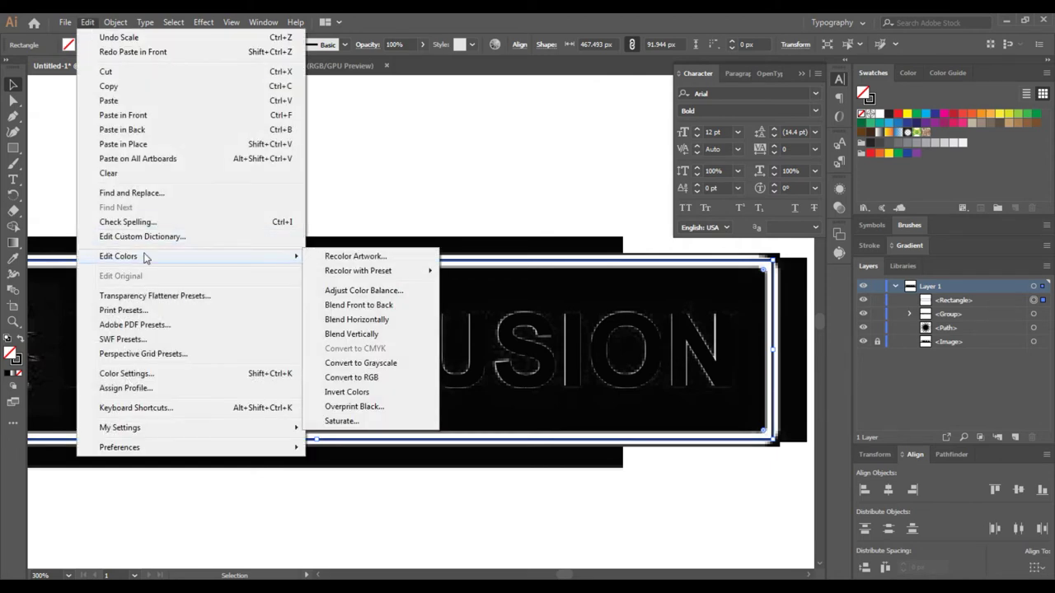
click(118, 24)
Offset the border rectangle's path outward by 15 px to form the sign's outer edge
click(115, 22)
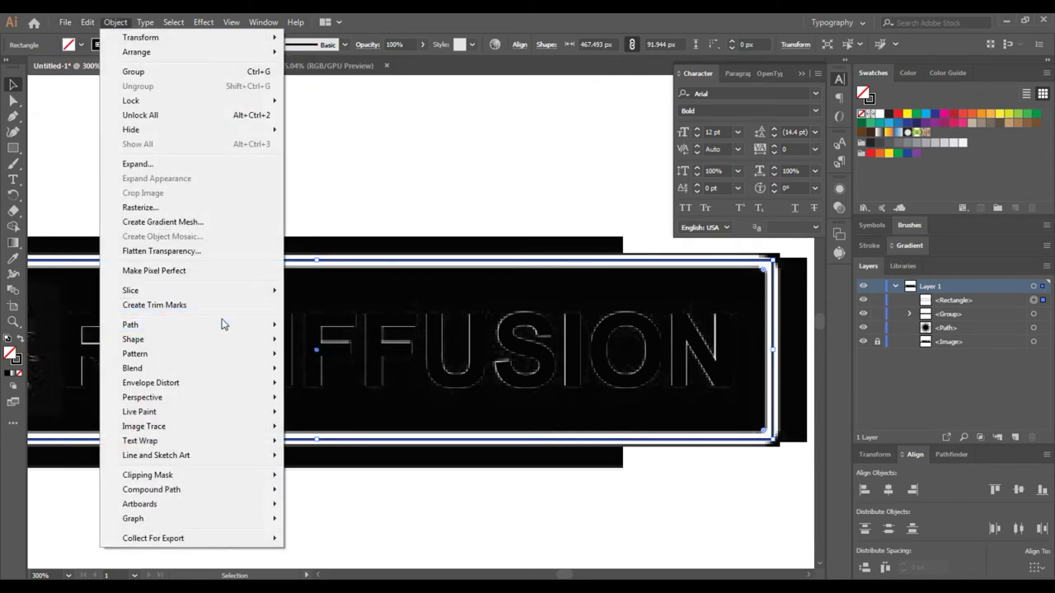
mouse_move(223, 324)
click(326, 373)
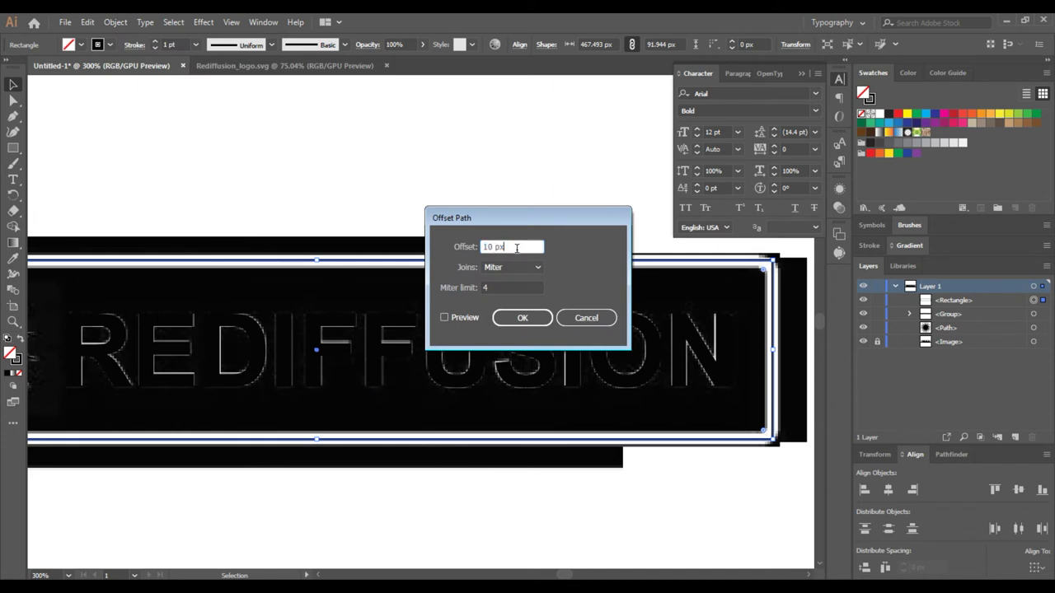
click(467, 318)
click(520, 245)
key(Up)
key(Up)
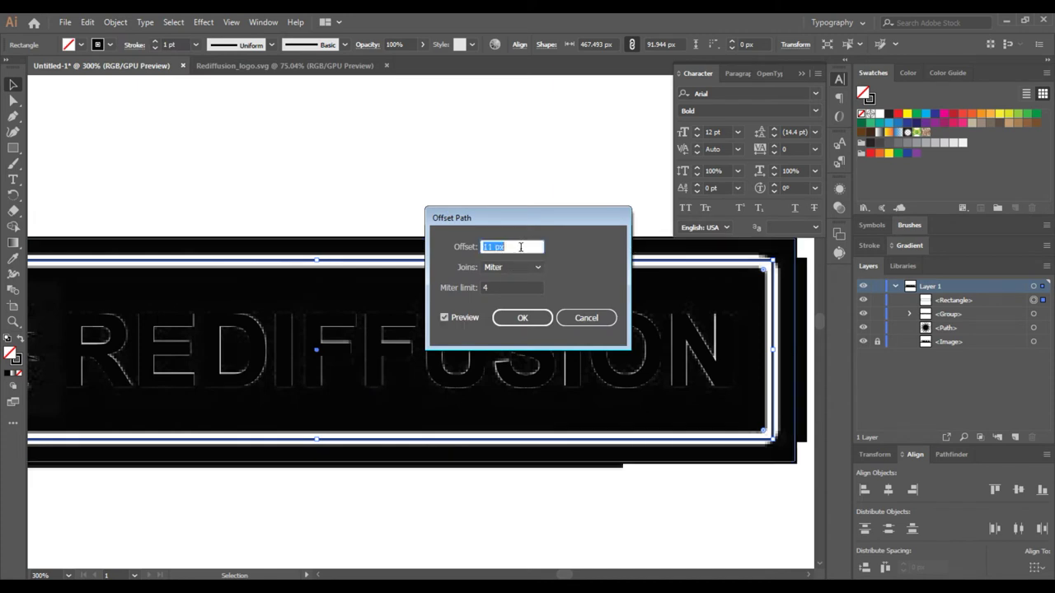
click(524, 318)
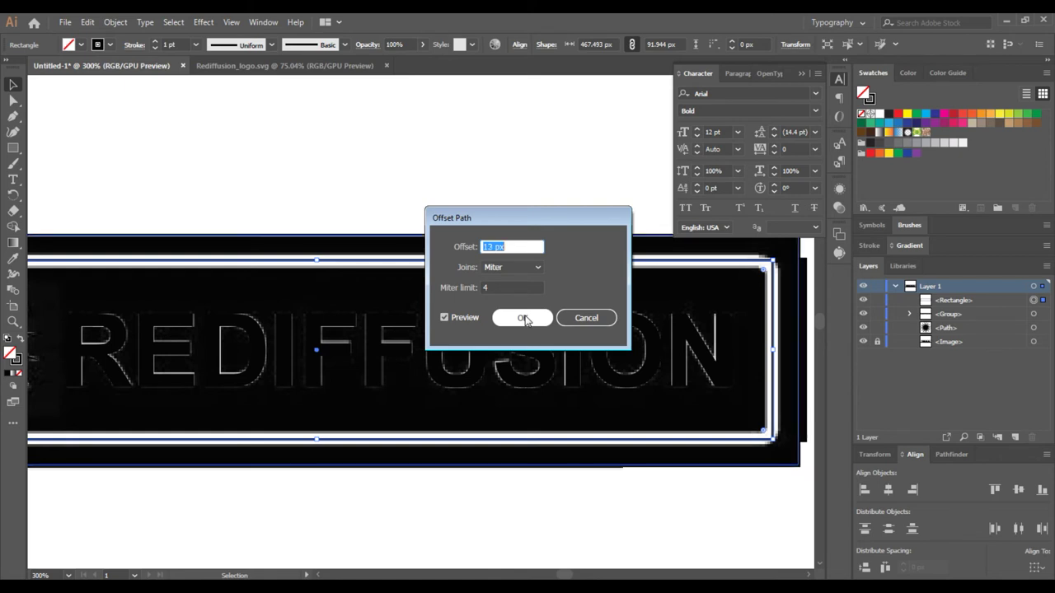
click(524, 318)
Set the inner rectangle's stroke to 7 pt and round its corners to a radius of about 8.8 px
click(774, 403)
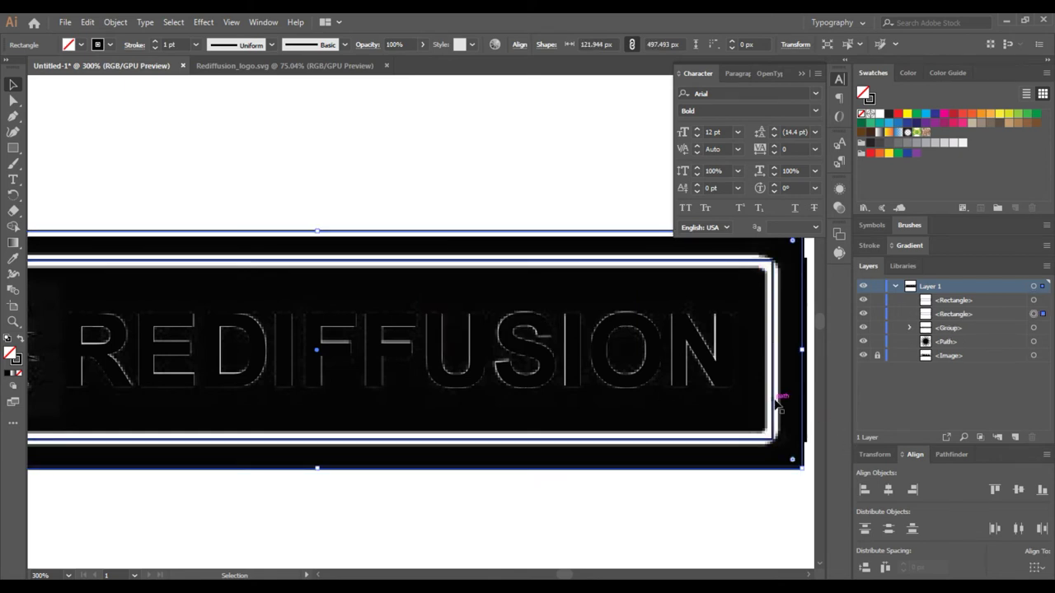
click(183, 44)
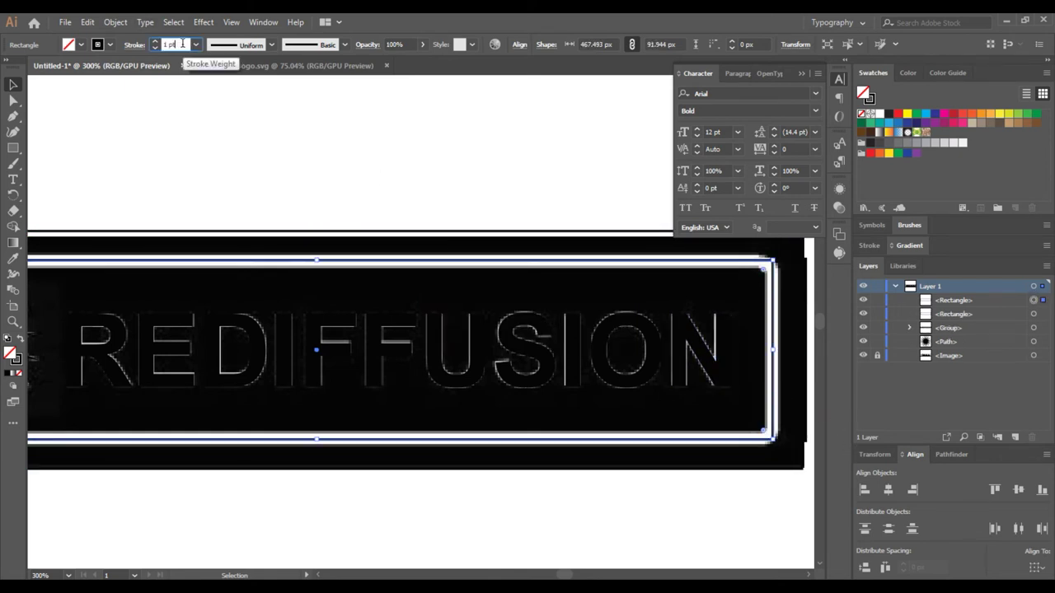
key(Up)
key(Up)
key(Up)
key(Up)
key(Up)
key(Up)
key(Up)
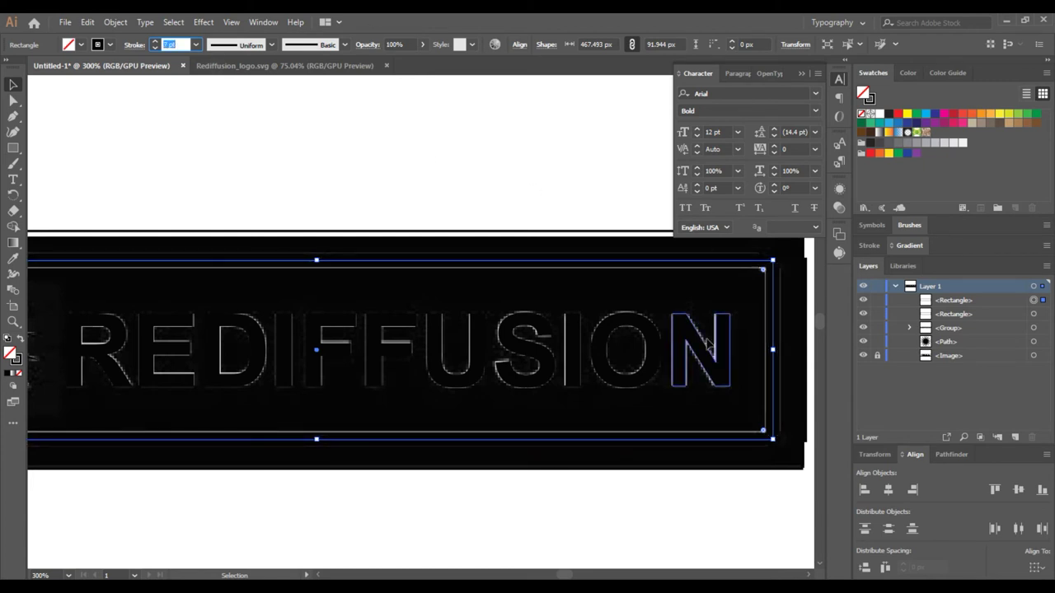
key(Up)
mouse_move(764, 272)
mouse_down()
mouse_move(736, 311)
mouse_move(758, 282)
mouse_up()
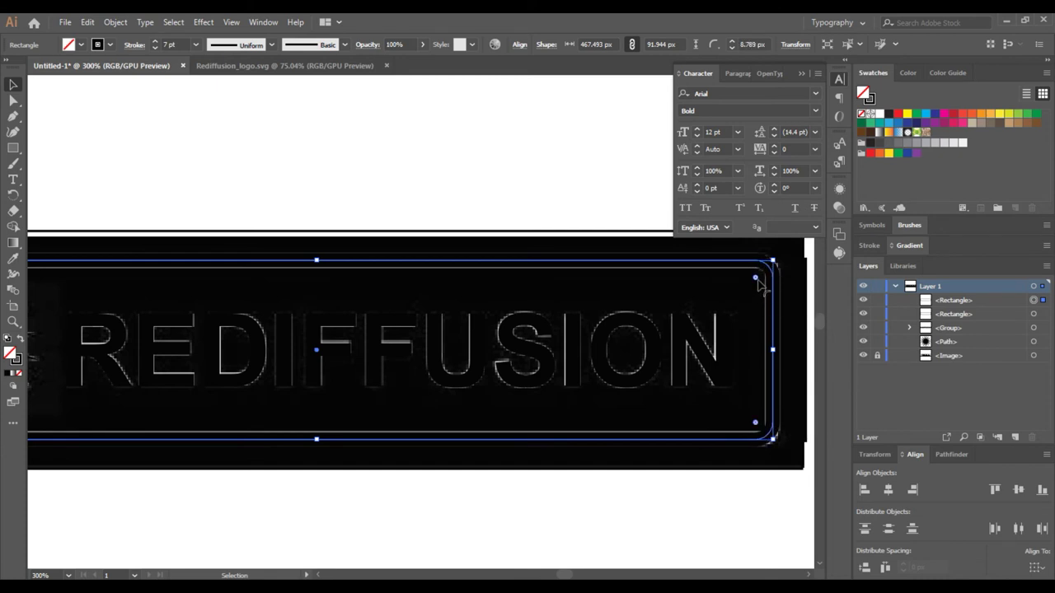
Convert the inner rectangle's stroke into an outlined shape with Outline Stroke
click(87, 21)
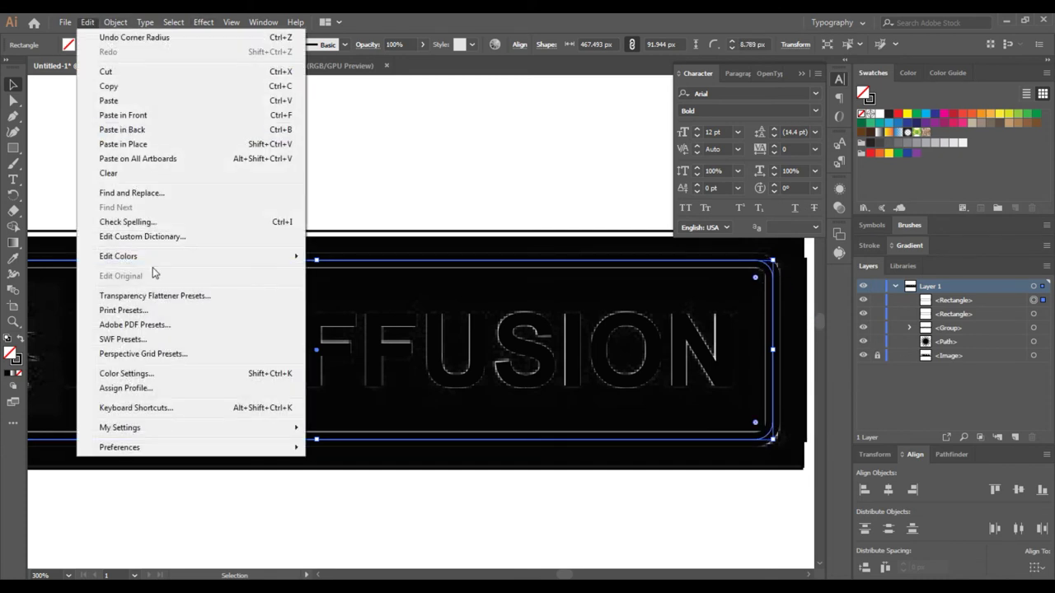
click(88, 21)
click(115, 21)
mouse_move(224, 324)
click(321, 359)
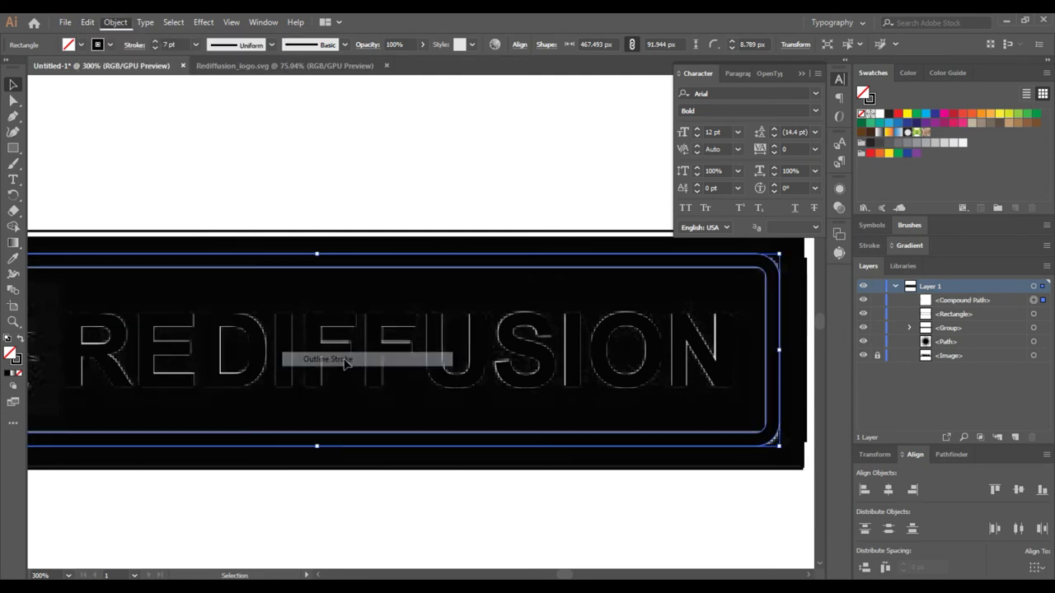
Group the starburst path with the lettering group
click(1034, 341)
shift+click(1033, 329)
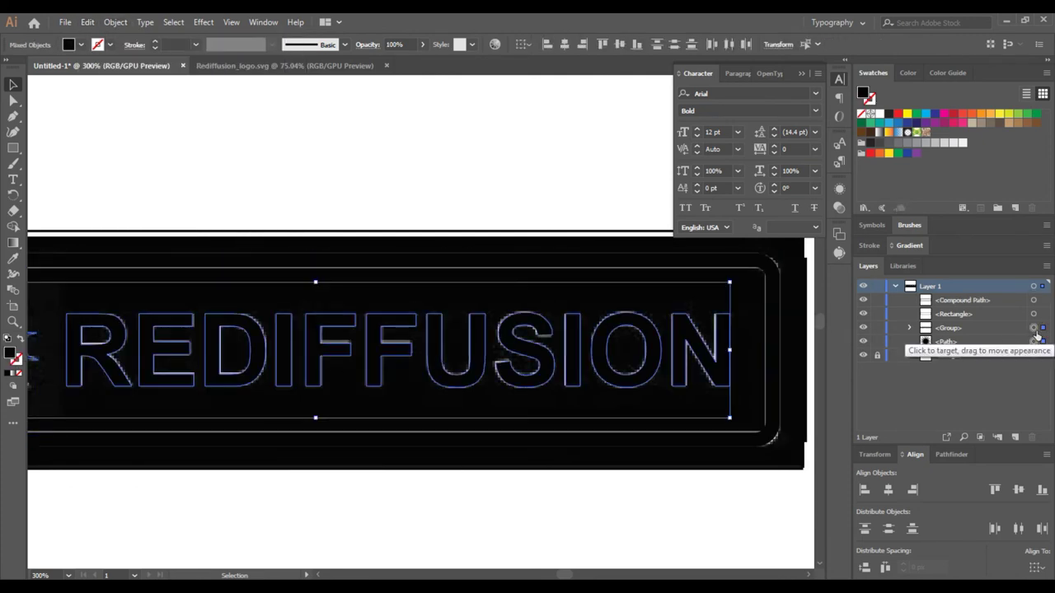
key(ctrl+g)
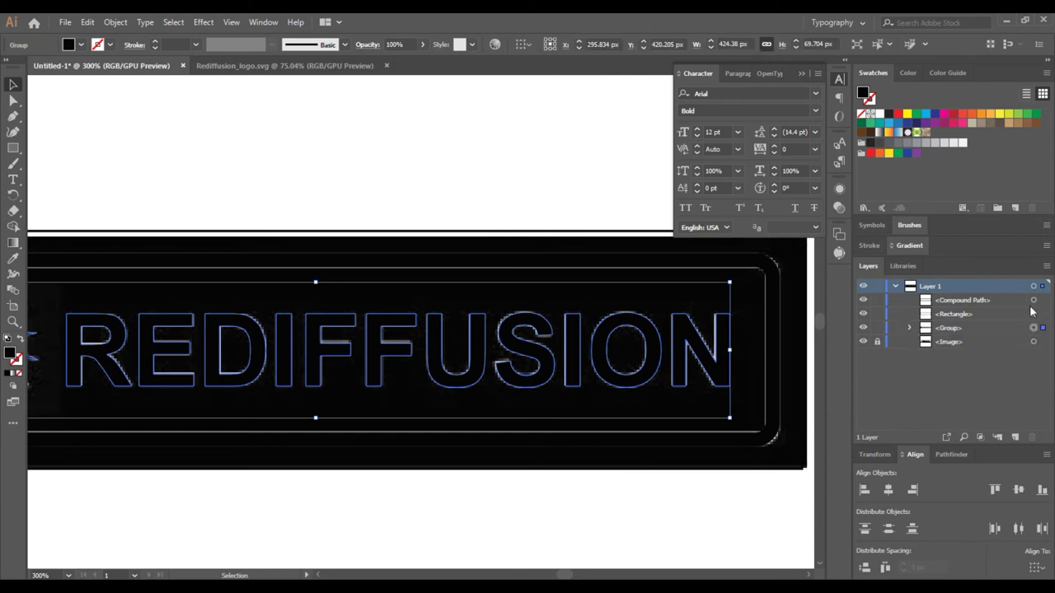
Centre the artwork group, the outlined border and the outer rectangle on one another both horizontally and vertically
shift+click(1034, 314)
shift+click(1033, 314)
shift+click(1033, 300)
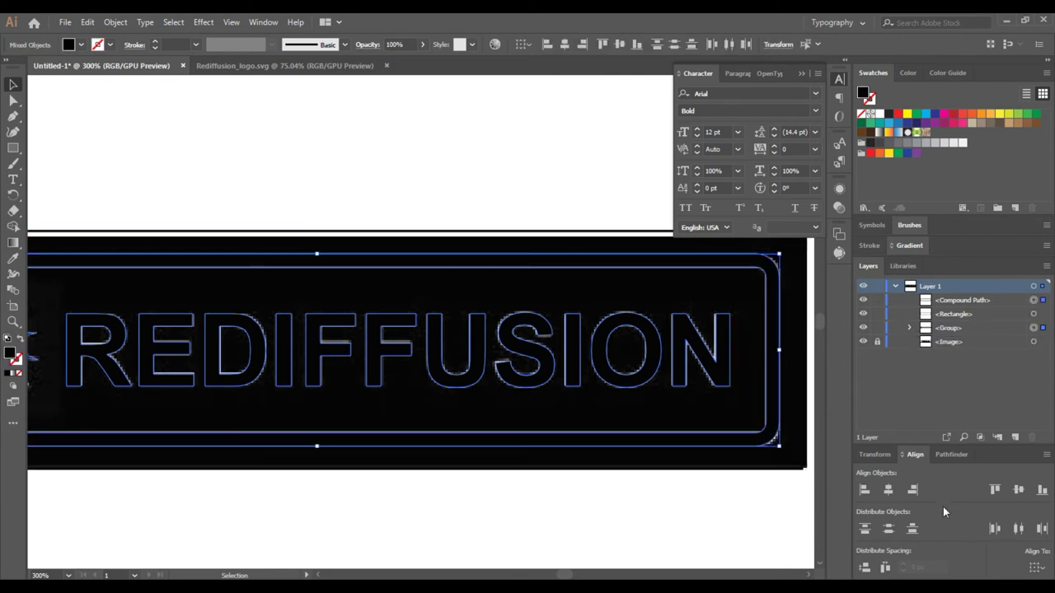
click(952, 454)
click(910, 499)
click(885, 492)
shift+click(1033, 314)
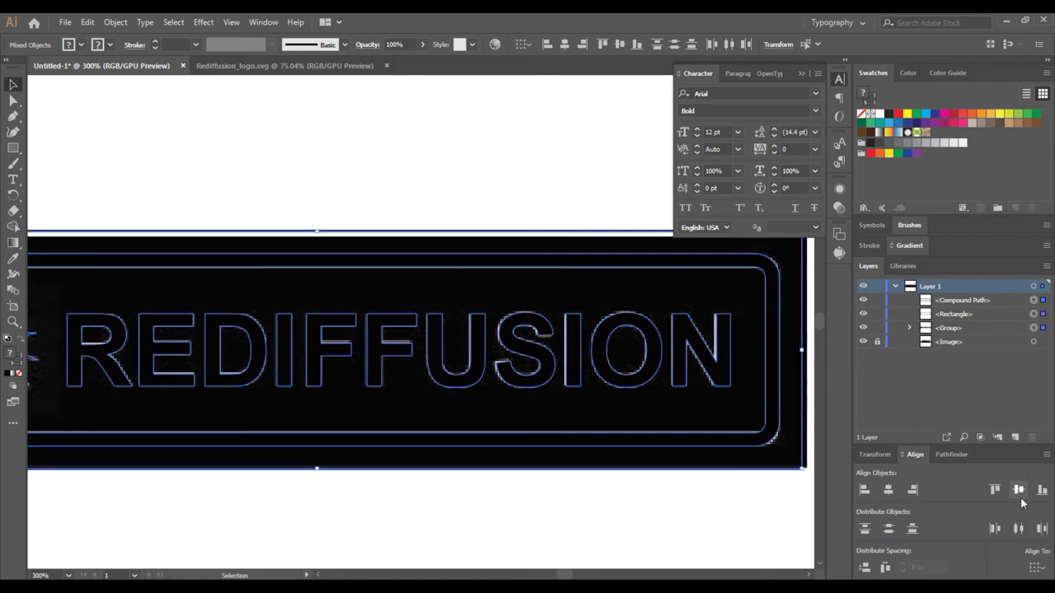
click(891, 492)
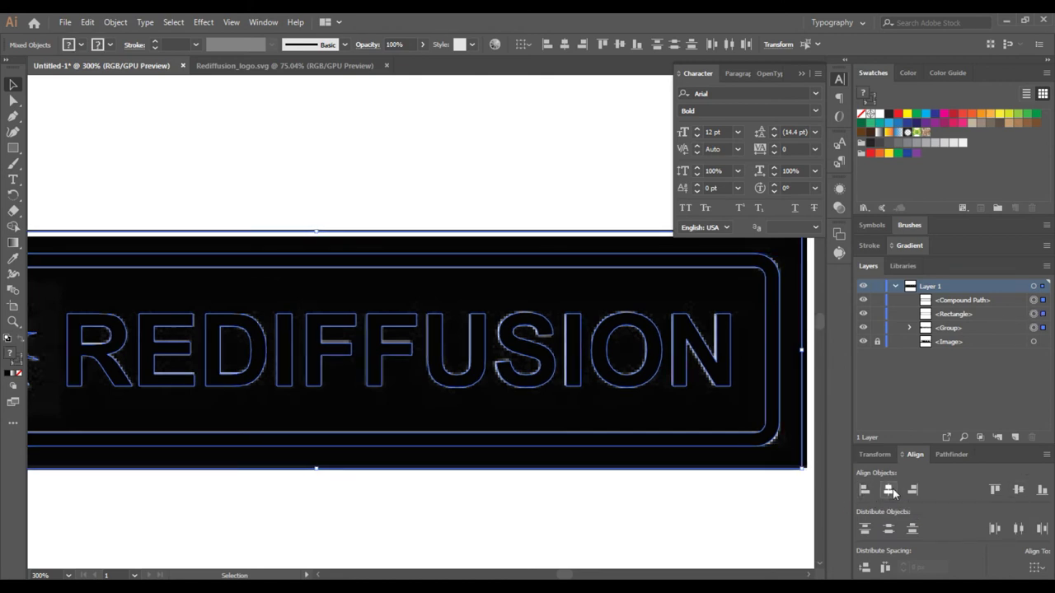
Group the artwork with the outlined border and fill the combined group with white
click(1034, 328)
shift+click(1035, 301)
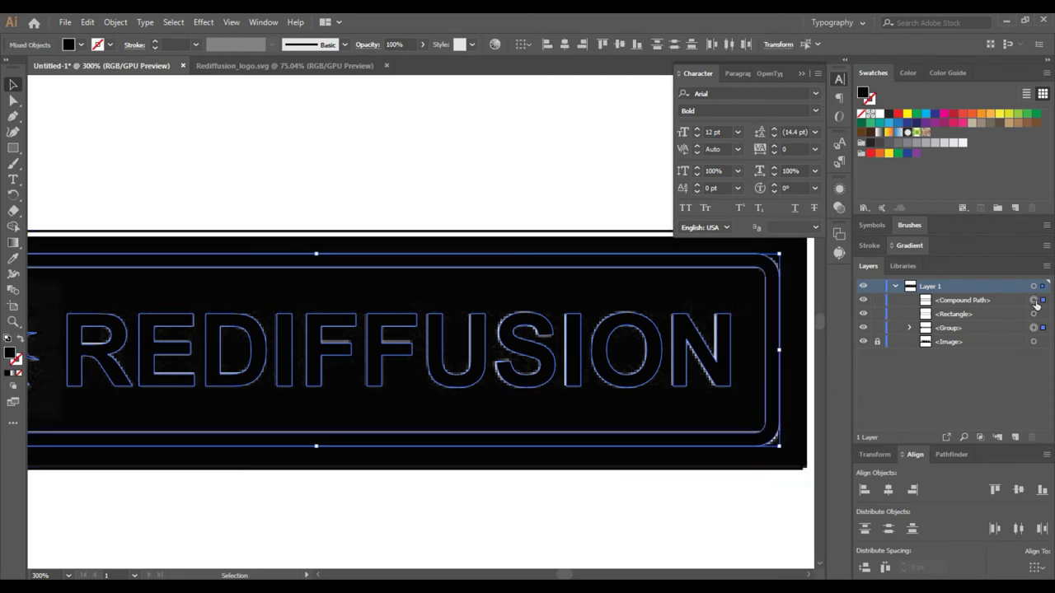
key(ctrl+g)
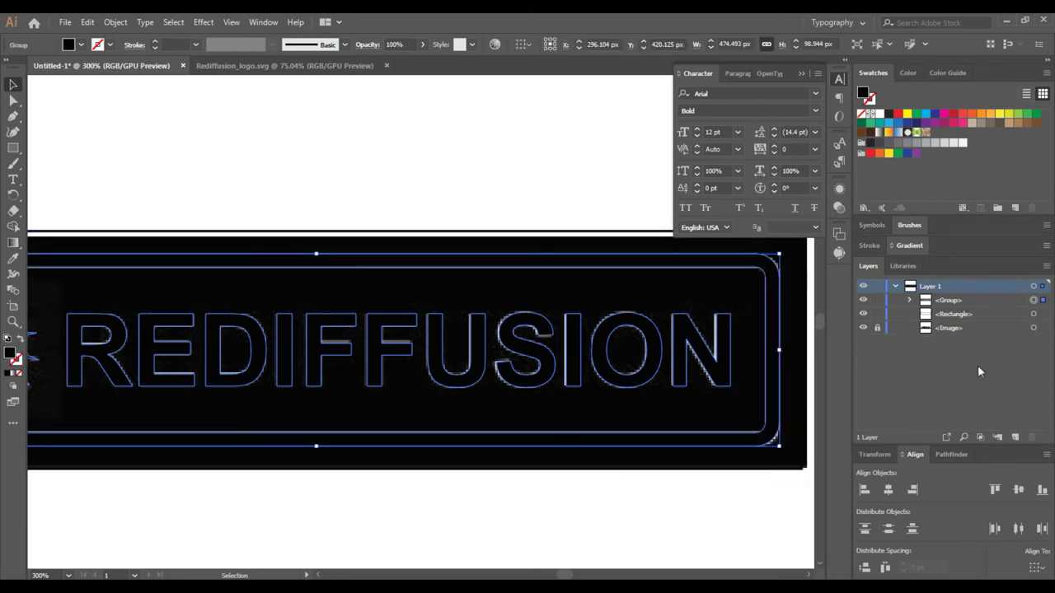
click(880, 113)
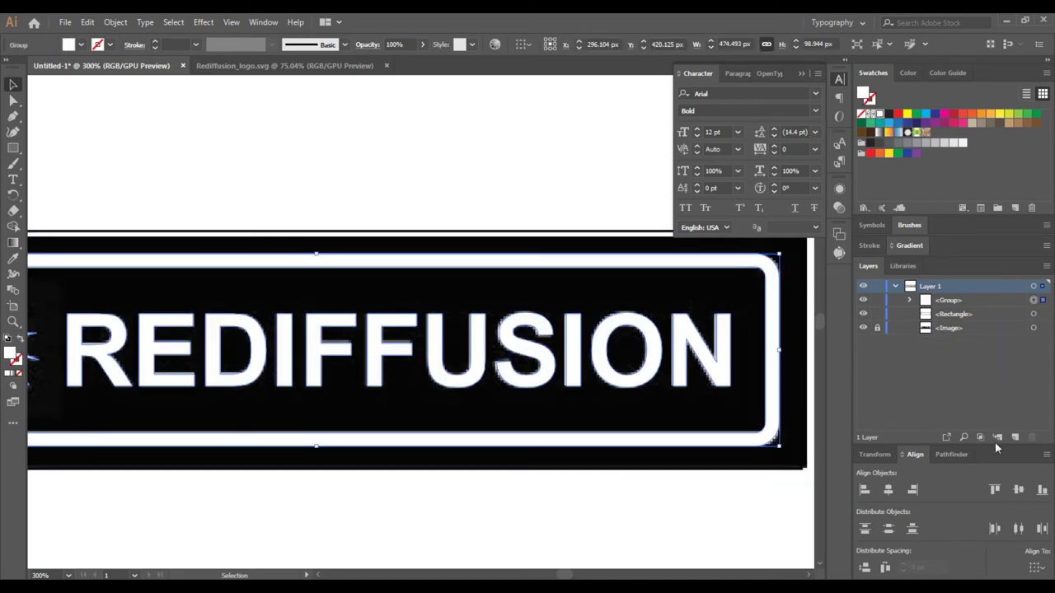
Give the outer rectangle a black fill and no stroke
click(1034, 314)
click(20, 339)
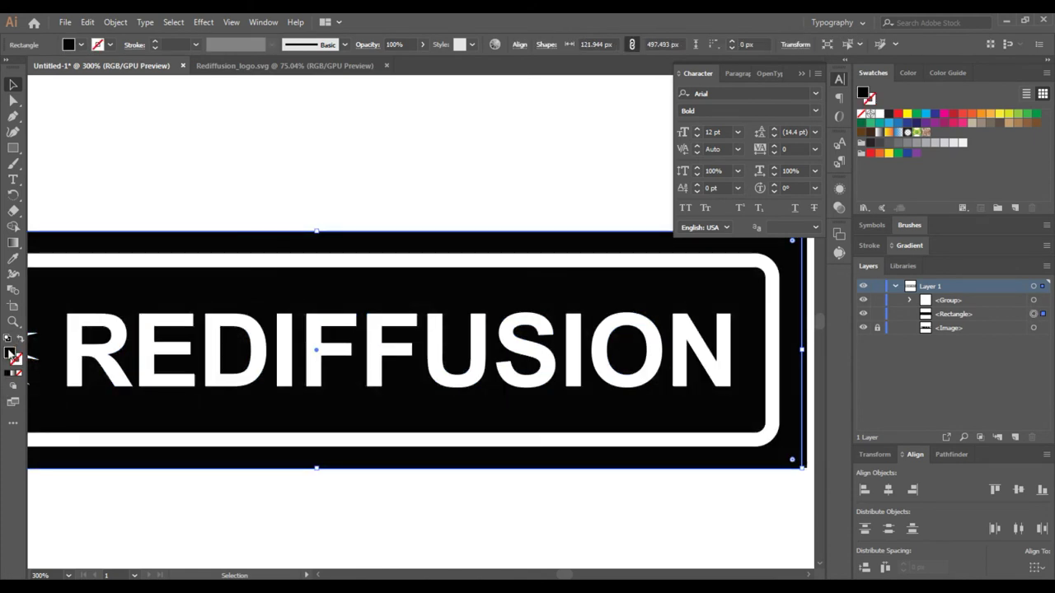
double_click(10, 352)
click(647, 226)
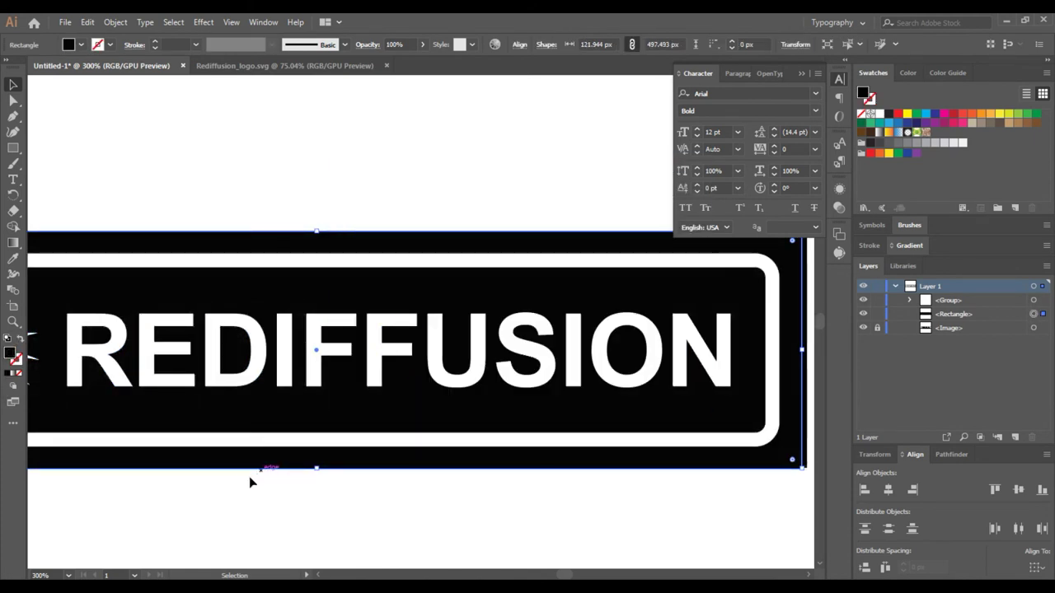
Delete the locked reference image from Layer 1
click(69, 575)
click(239, 539)
click(949, 328)
click(1015, 438)
Fit the artboard to the bounds of the black outer rectangle and show the whole sign
click(12, 306)
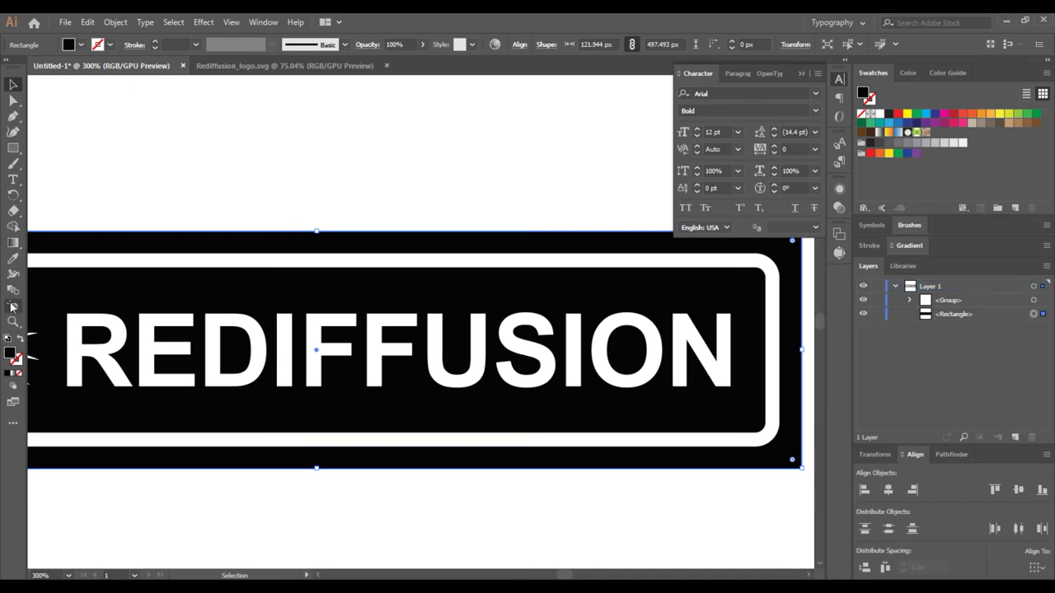
click(123, 44)
click(118, 74)
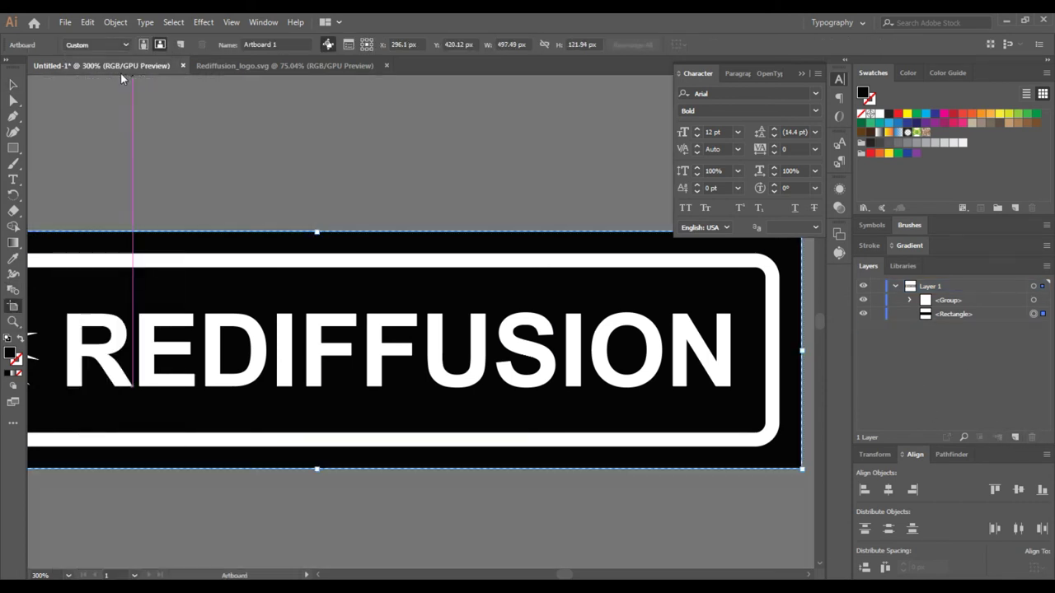
click(68, 575)
click(91, 126)
click(12, 84)
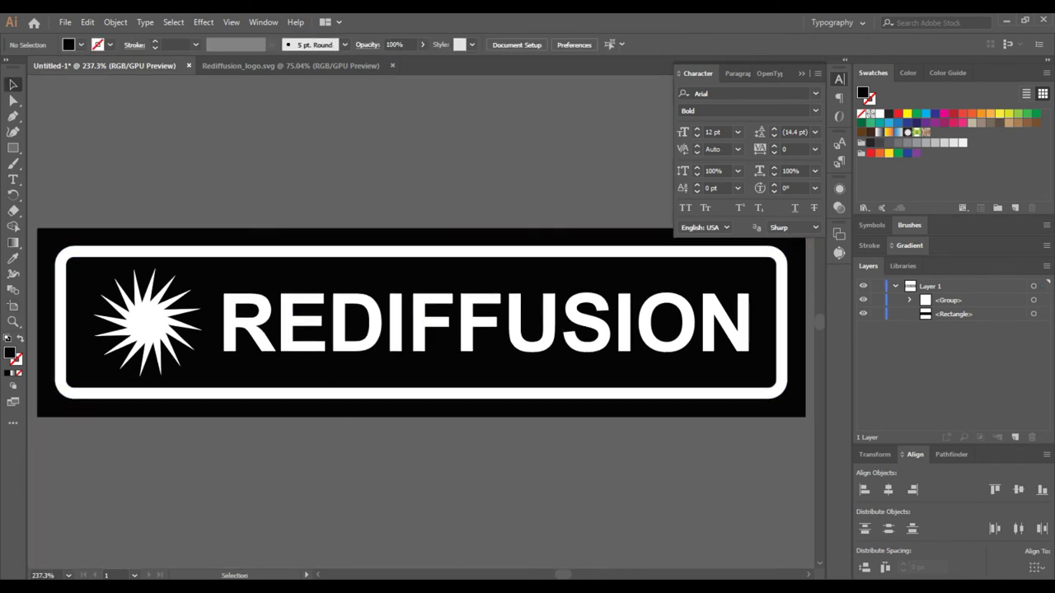
Collapse the character settings and toggle between preview and outline display to inspect the sign's vector paths
key(a)
key(v)
click(801, 72)
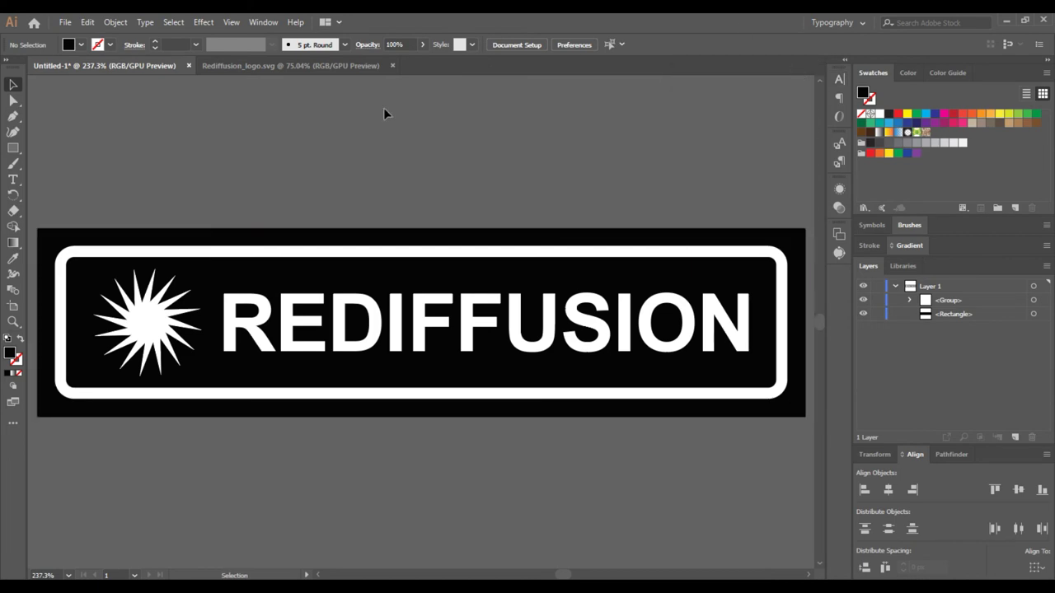
key(ctrl+y)
key(ctrl+y)
key(ctrl+y)
key(ctrl+y)
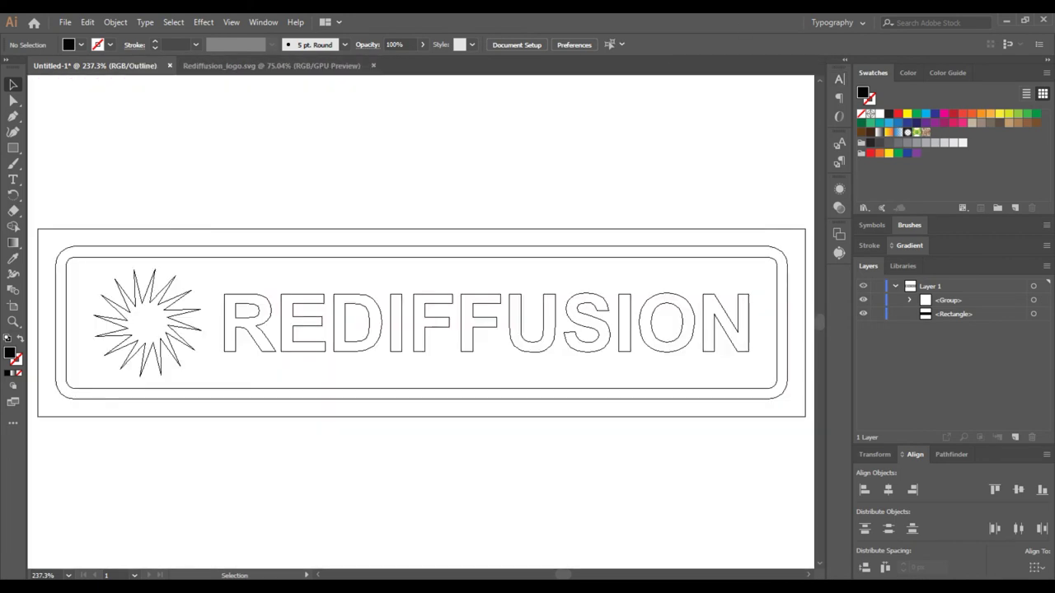